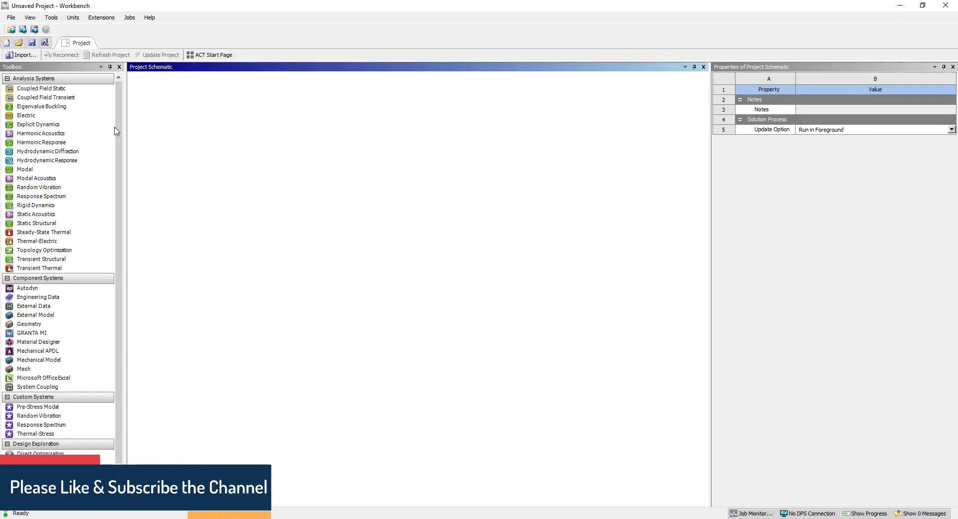
# Build a Geometry system feeding Static Structural and Modal systems, plus a second Modal linked to C
pyautogui.moveTo(29, 323); pyautogui.dragTo(171, 121)
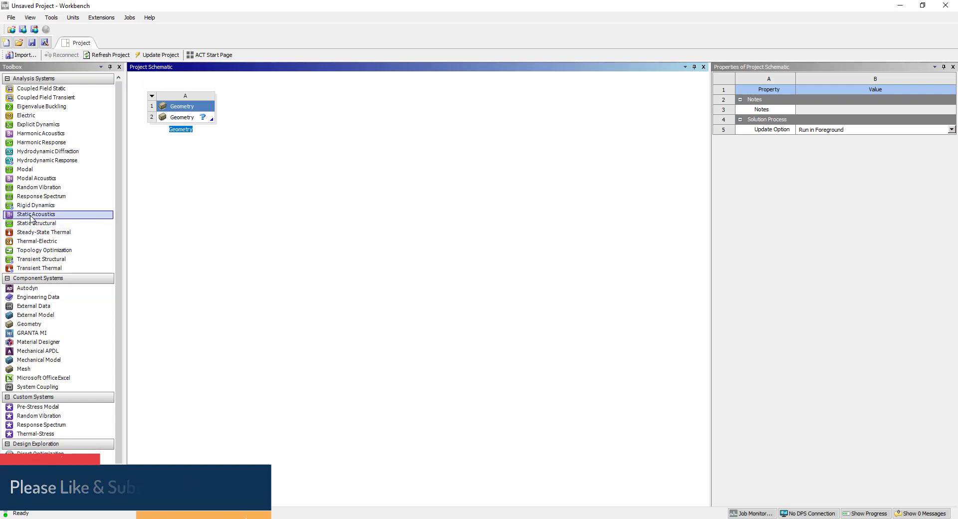
pyautogui.moveTo(32, 223); pyautogui.dragTo(209, 119)
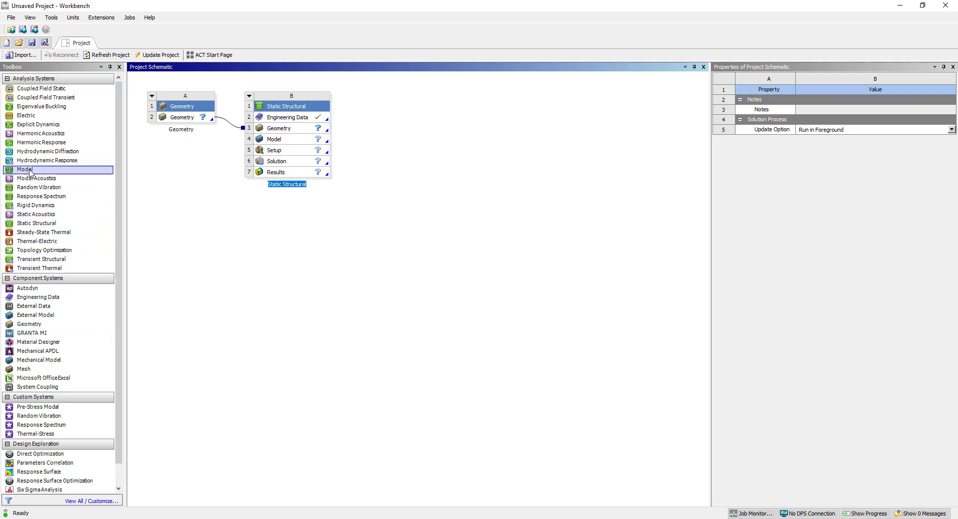
pyautogui.moveTo(30, 171); pyautogui.dragTo(184, 120)
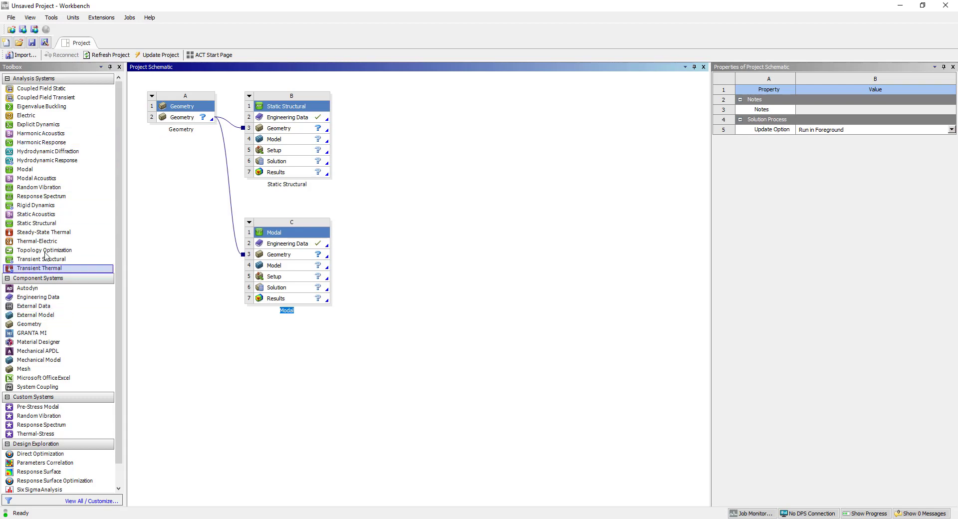
pyautogui.moveTo(27, 169); pyautogui.dragTo(304, 258)
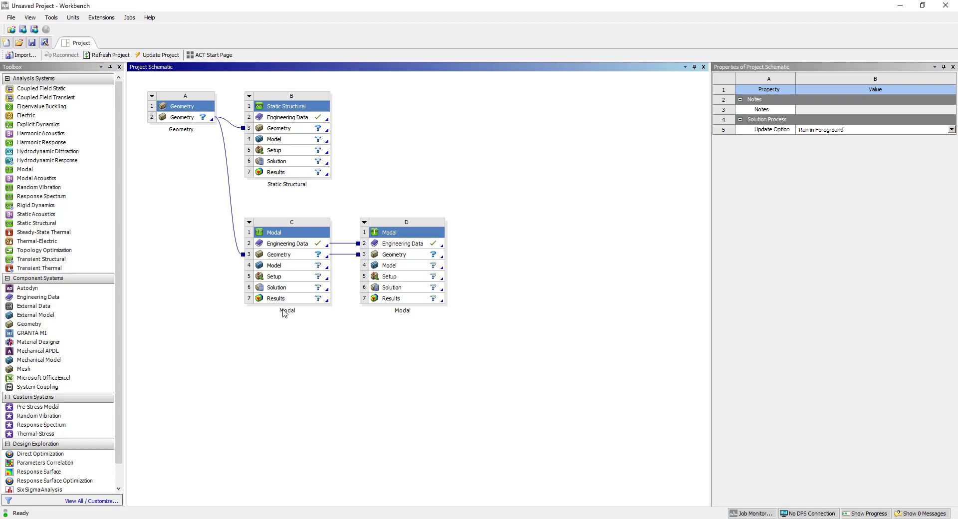
# Rename Modal system C to 'Global Model' and system D to 'Simpified Model'
pyautogui.doubleClick(283, 310)
pyautogui.write('Global Moda')
pyautogui.press('BackSpace')
pyautogui.write('w')
pyautogui.doubleClick(403, 311)
pyautogui.write('Simpified Model')
pyautogui.press('Return')
# Import assembly_solid.stp into the shared Geometry cell A2
pyautogui.click(185, 120)
pyautogui.rightClick(185, 120)
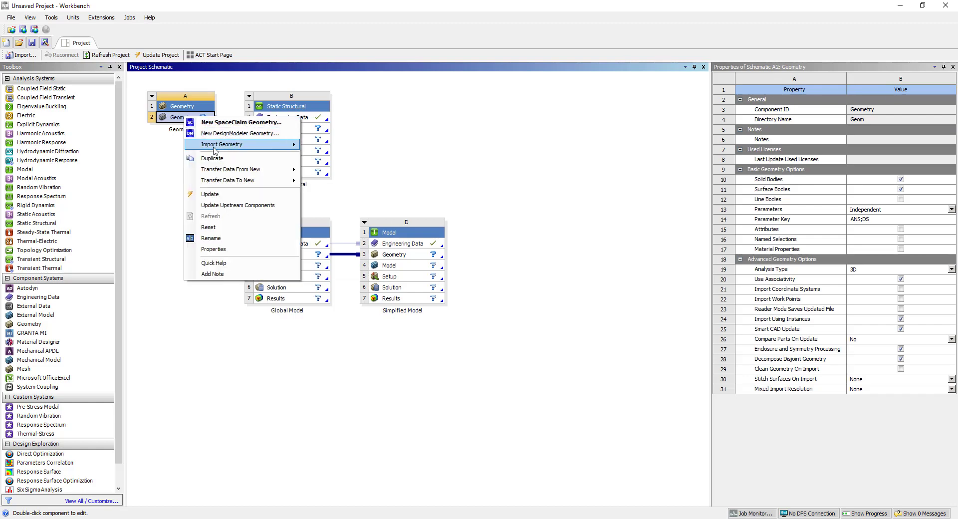
pyautogui.moveTo(223, 145)
pyautogui.click(322, 146)
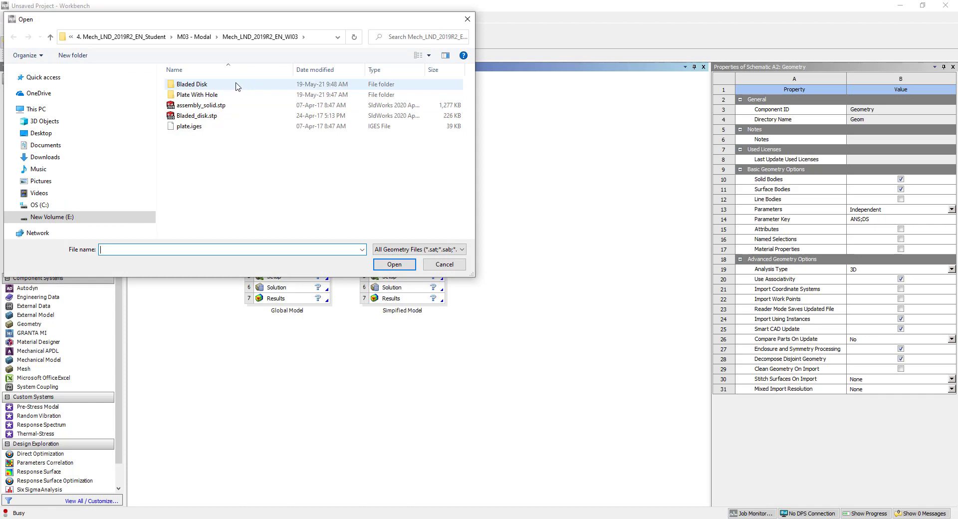
pyautogui.click(214, 105)
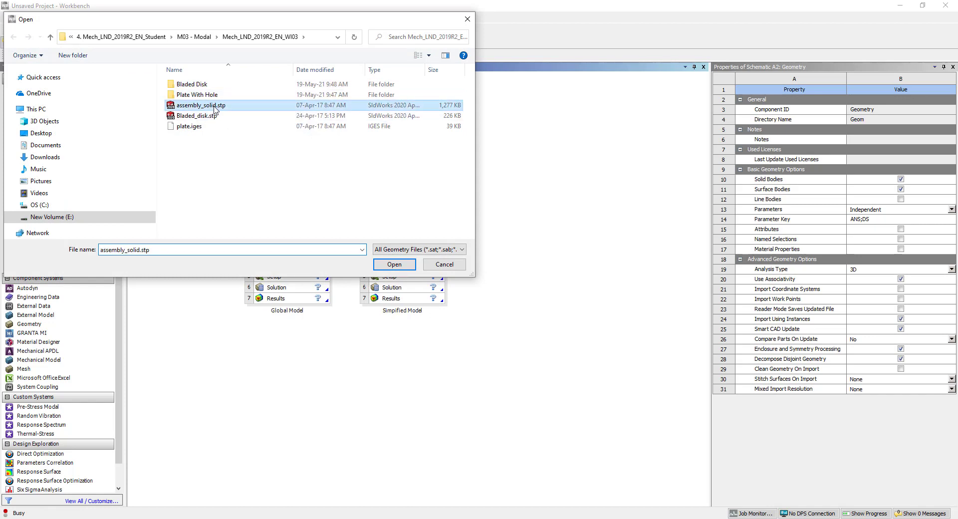
pyautogui.click(394, 264)
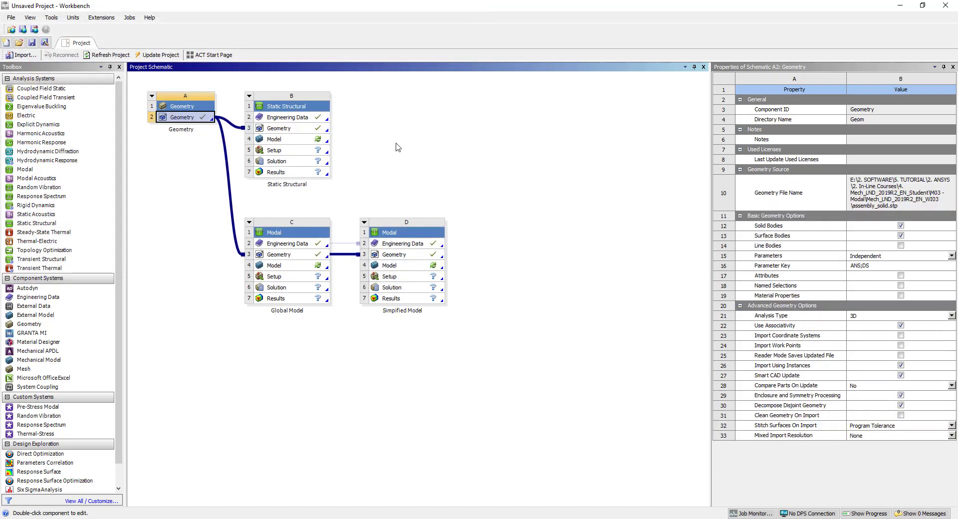
pyautogui.click(400, 145)
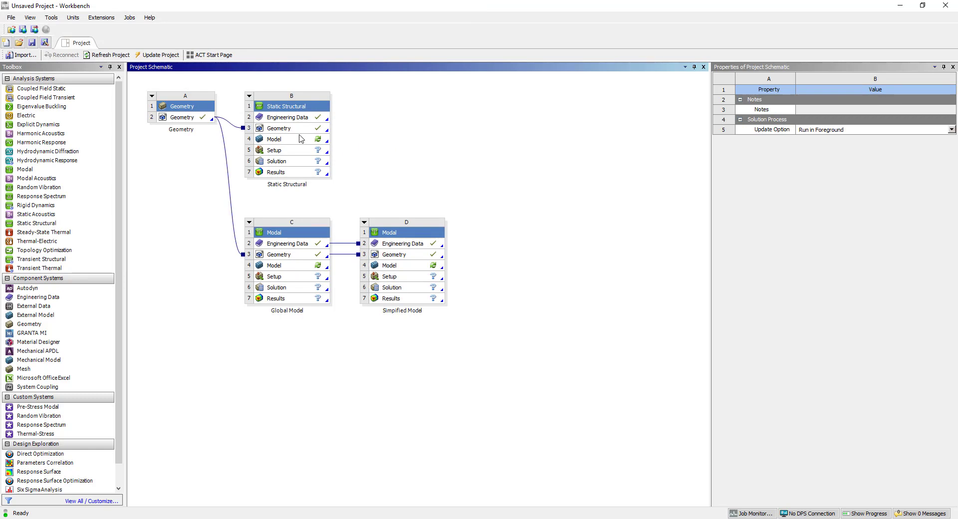
# Open the Static Structural model in Mechanical and check the active unit system
pyautogui.doubleClick(301, 140)
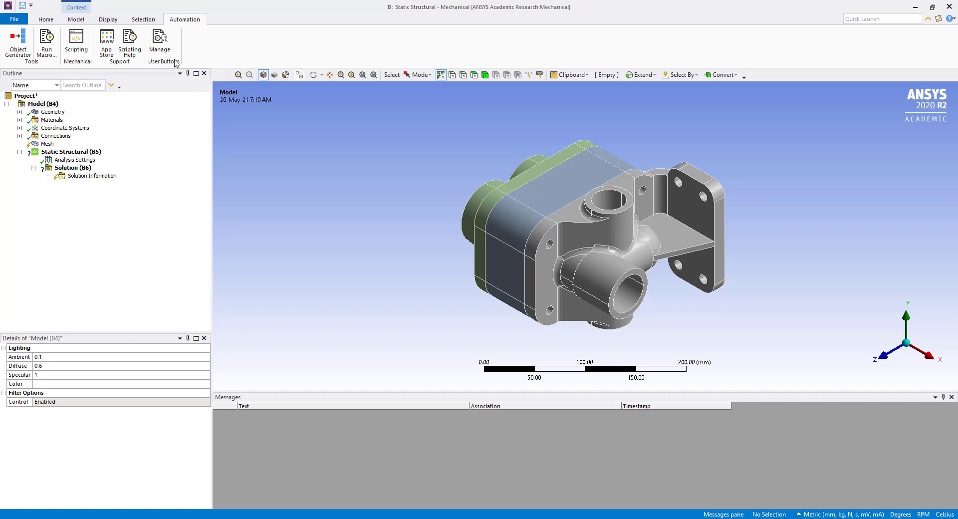
pyautogui.click(46, 19)
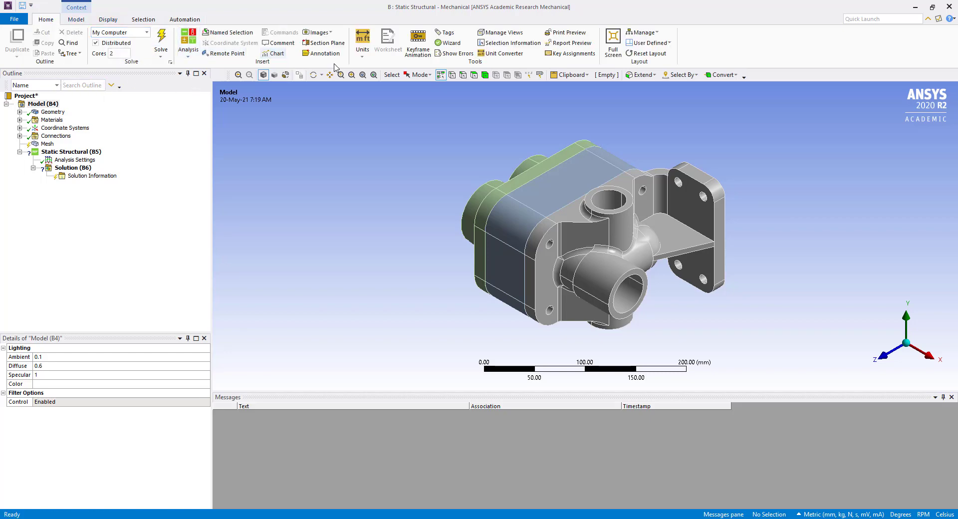
pyautogui.click(363, 52)
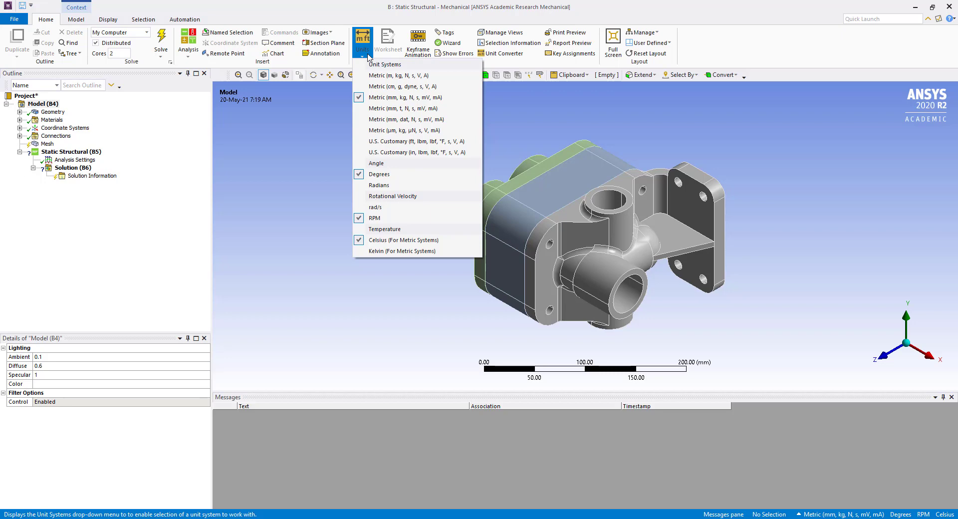
pyautogui.click(364, 124)
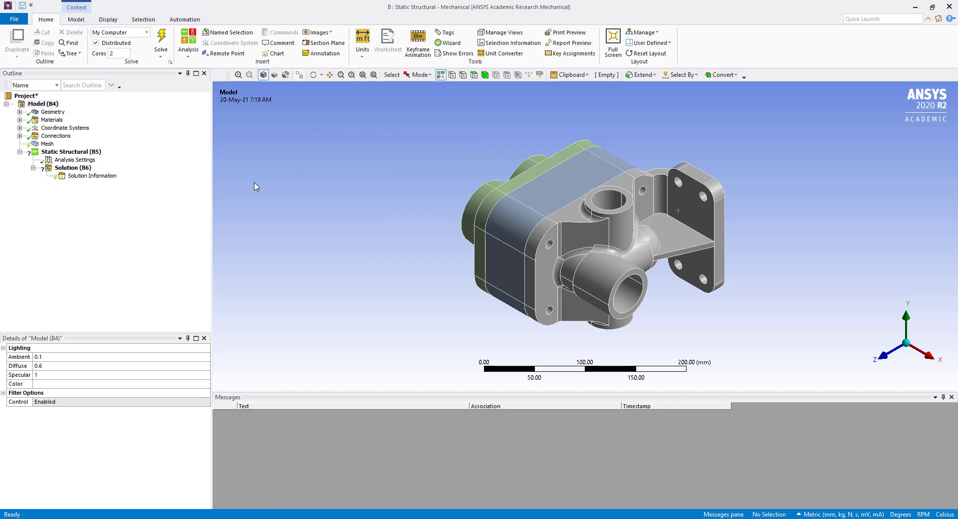
# Suppress body assembly_solid-FreeParts|1, leaving two bodies
pyautogui.click(19, 112)
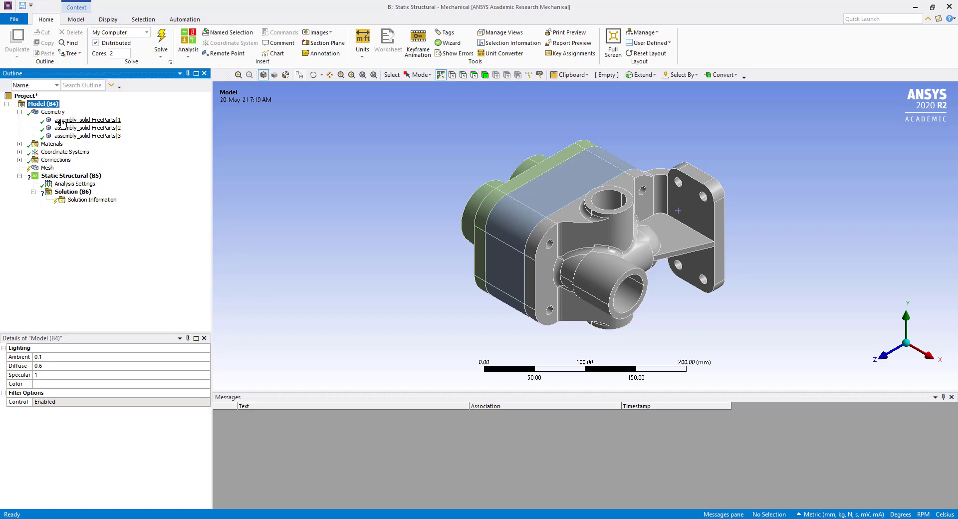
pyautogui.click(64, 121)
pyautogui.rightClick(65, 121)
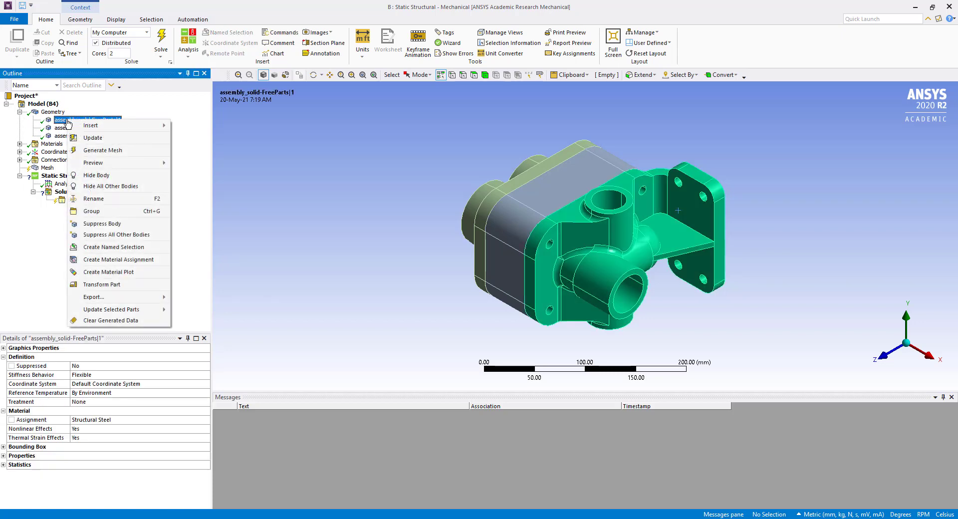
pyautogui.click(112, 224)
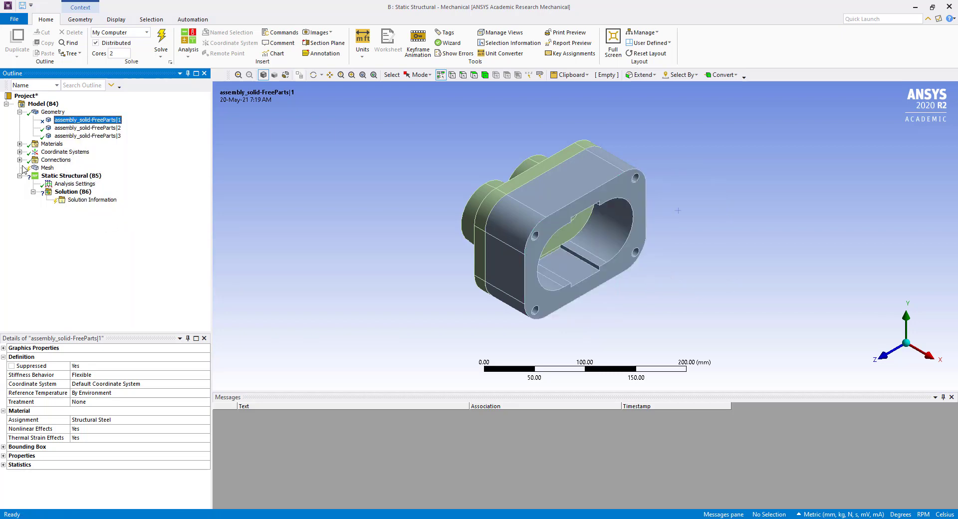
pyautogui.click(48, 169)
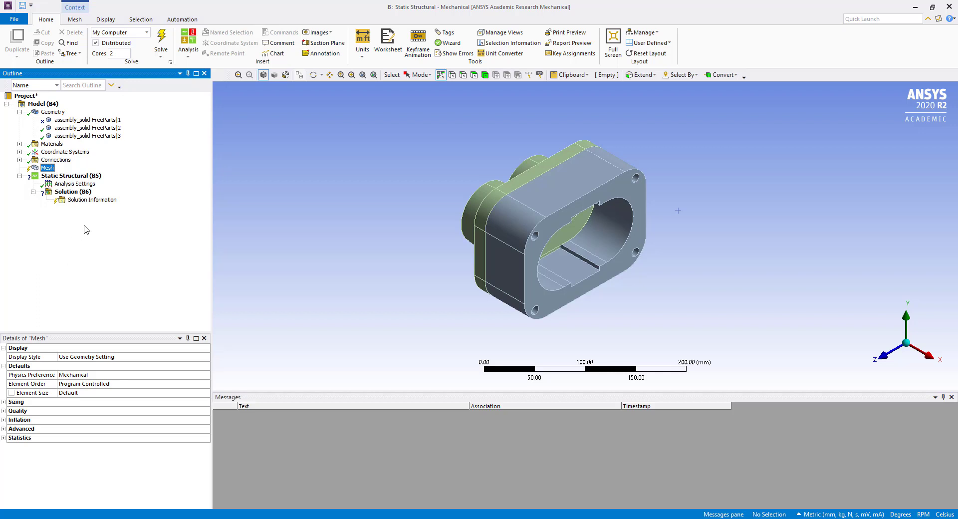
# Insert a mesh sizing control scoped to the front and rear bodies
pyautogui.rightClick(47, 167)
pyautogui.moveTo(97, 177)
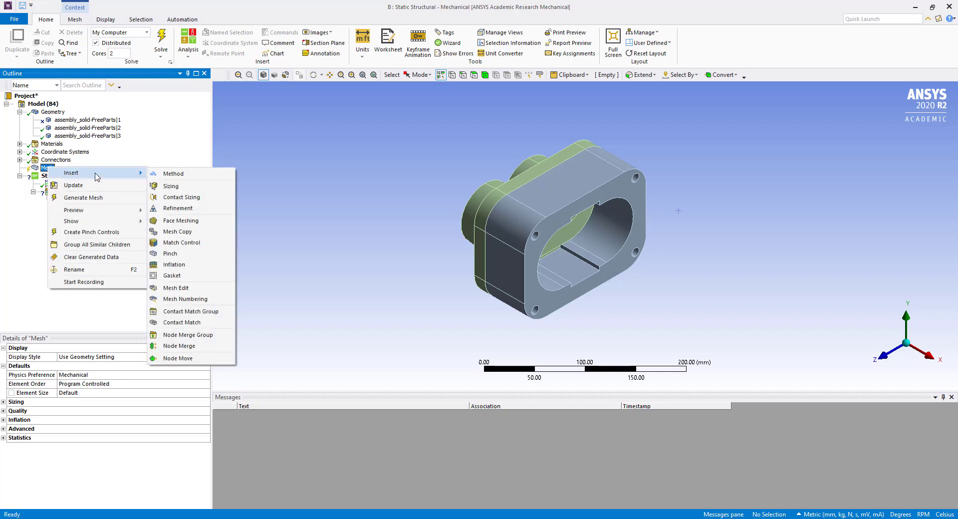
pyautogui.click(171, 186)
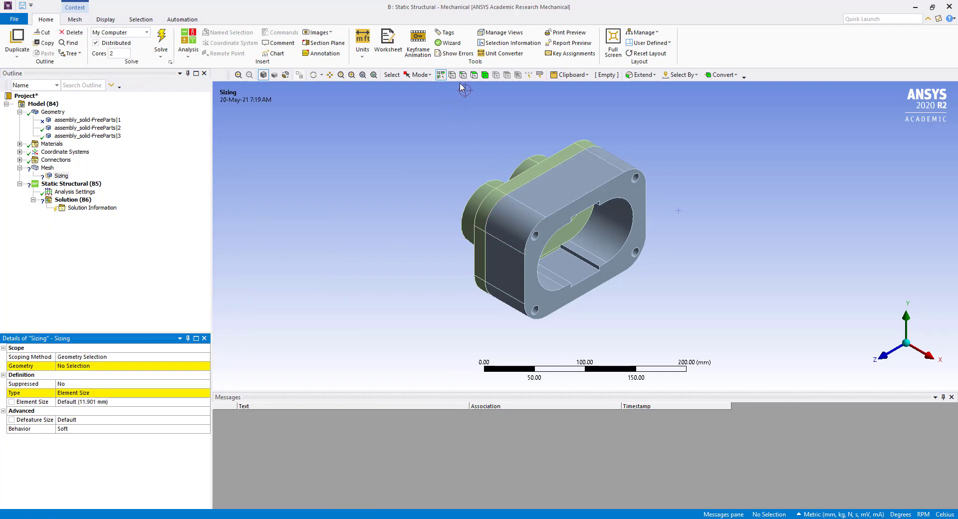
pyautogui.click(484, 75)
pyautogui.click(521, 213)
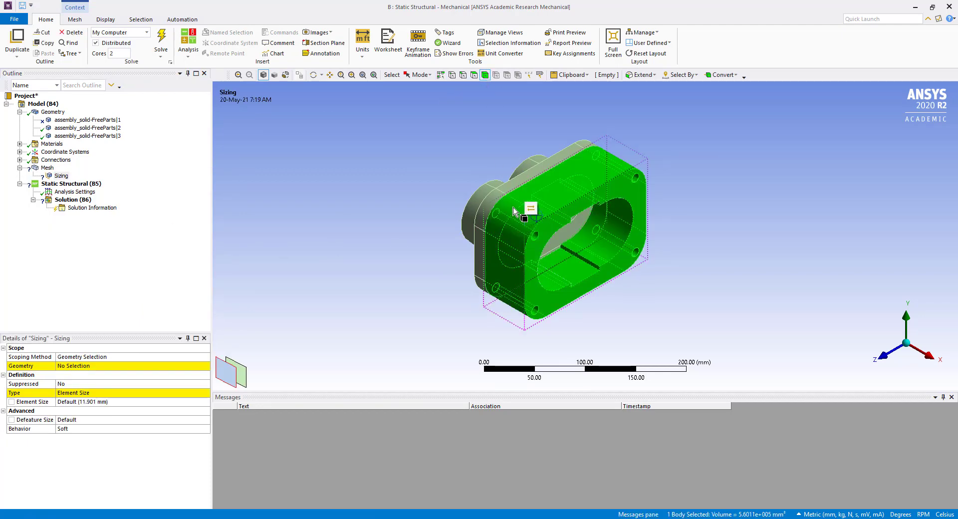
pyautogui.keyDown('ctrl'); pyautogui.click(487, 204); pyautogui.keyUp('ctrl')
pyautogui.click(90, 365)
pyautogui.click(89, 366)
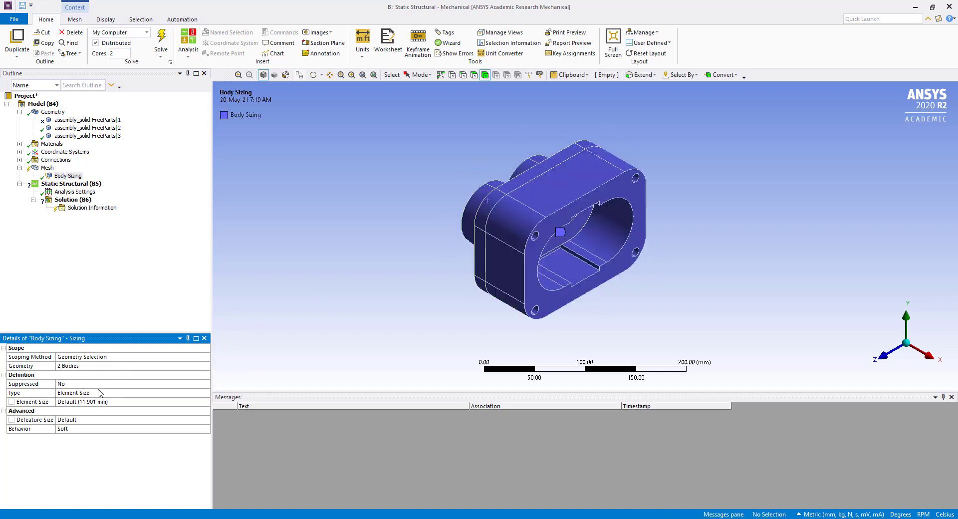
# Set the body sizing element size to 5 mm and generate the mesh
pyautogui.click(88, 393)
pyautogui.click(89, 402)
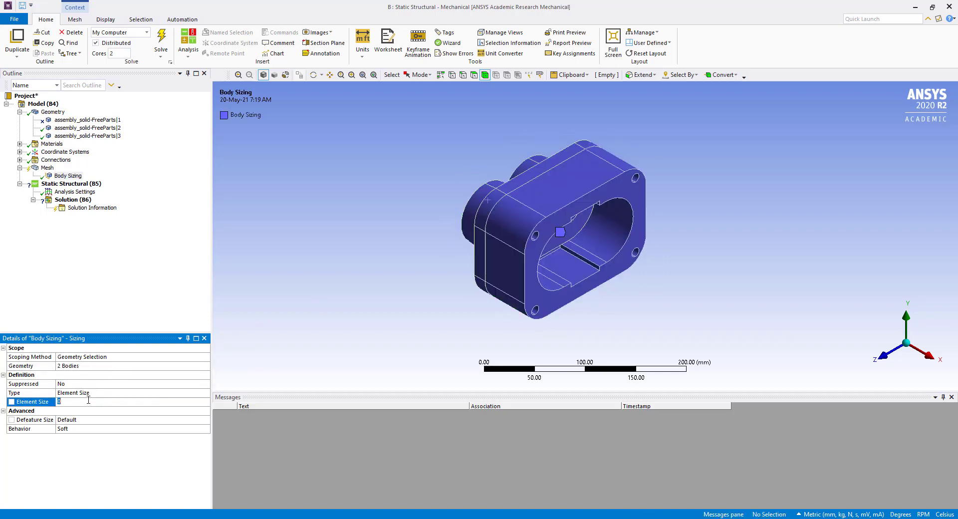
pyautogui.write('5')
pyautogui.press('Return')
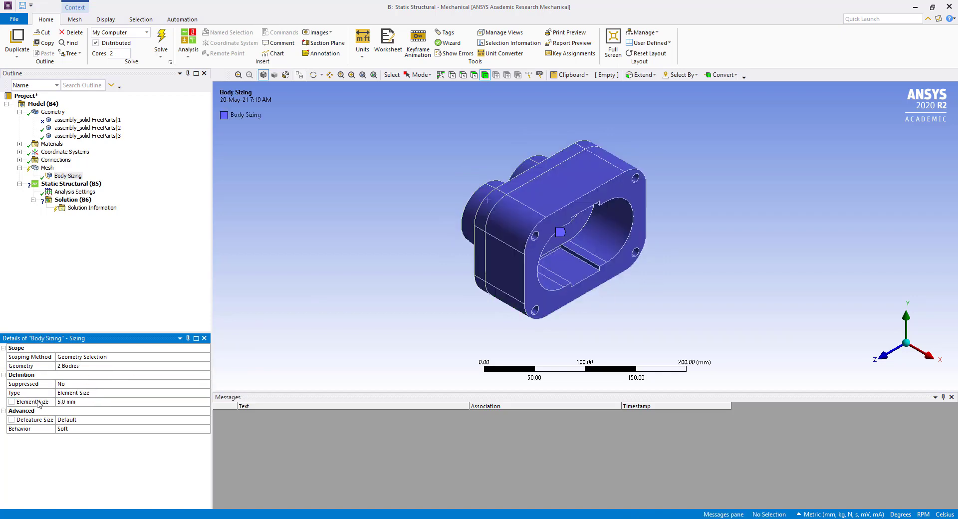
pyautogui.click(89, 229)
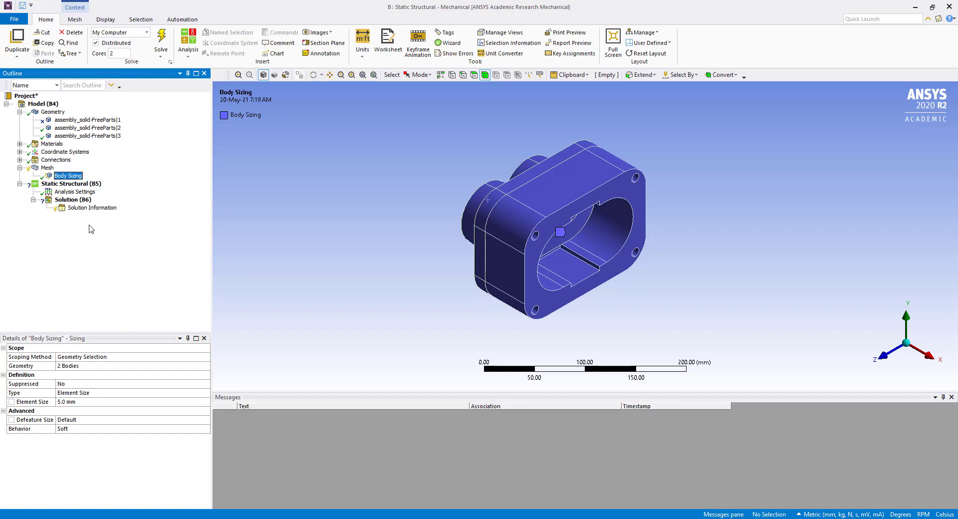
pyautogui.rightClick(48, 168)
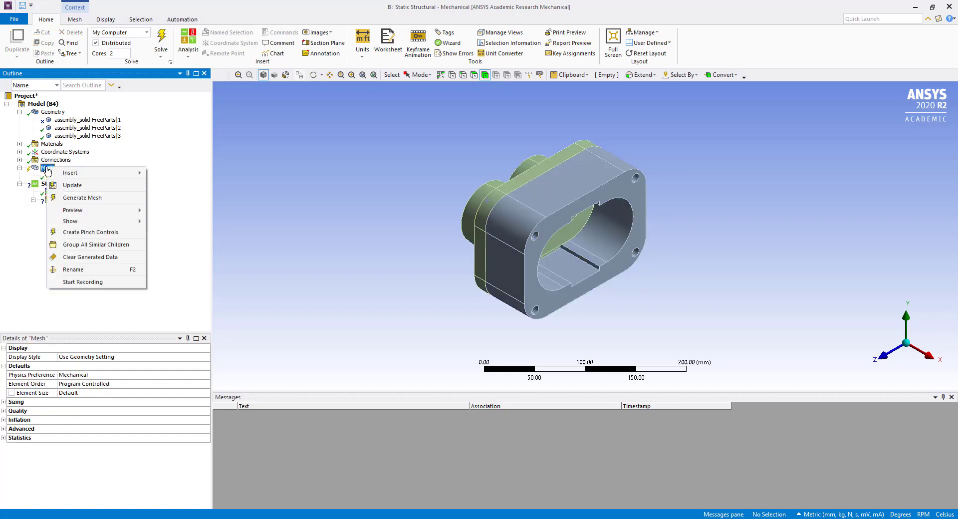
pyautogui.click(76, 200)
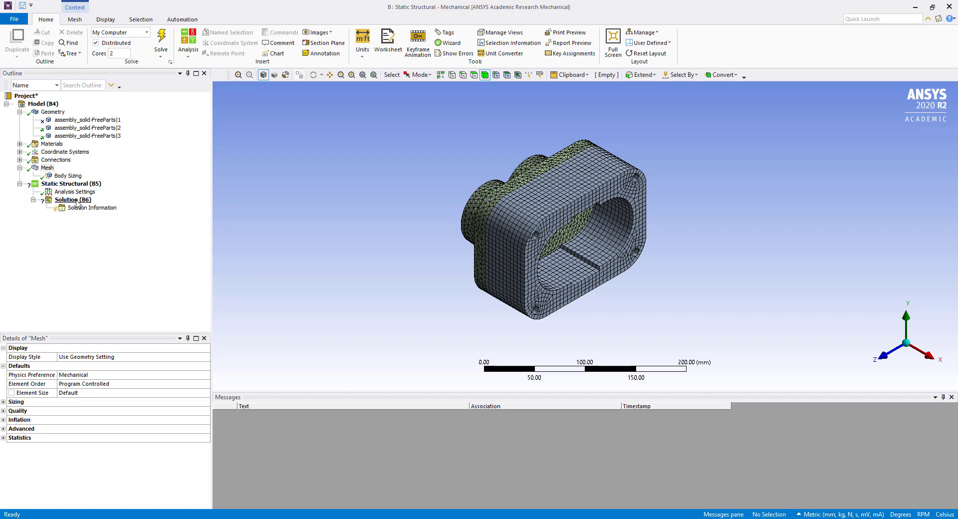
# Insert a Commands (APDL) object under the Static Structural analysis
pyautogui.click(67, 176)
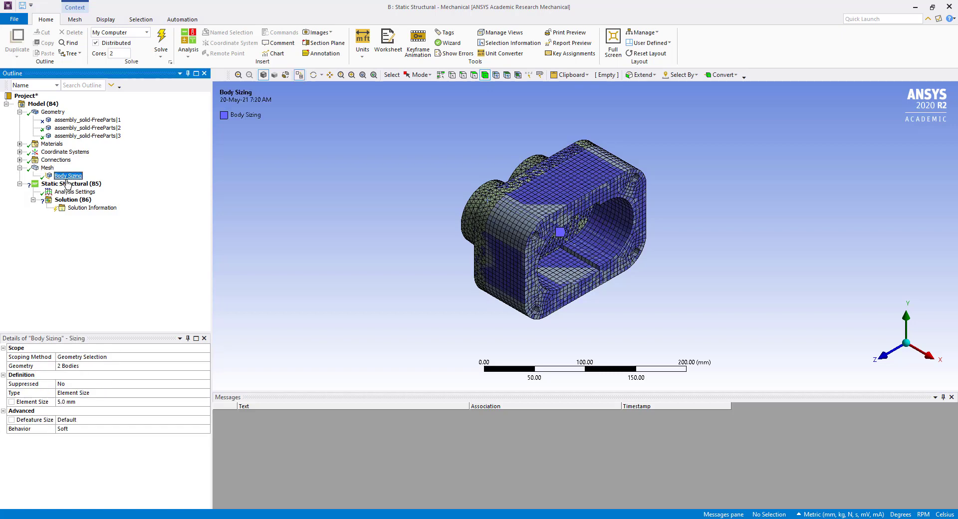
pyautogui.rightClick(68, 183)
pyautogui.rightClick(63, 184)
pyautogui.moveTo(78, 189)
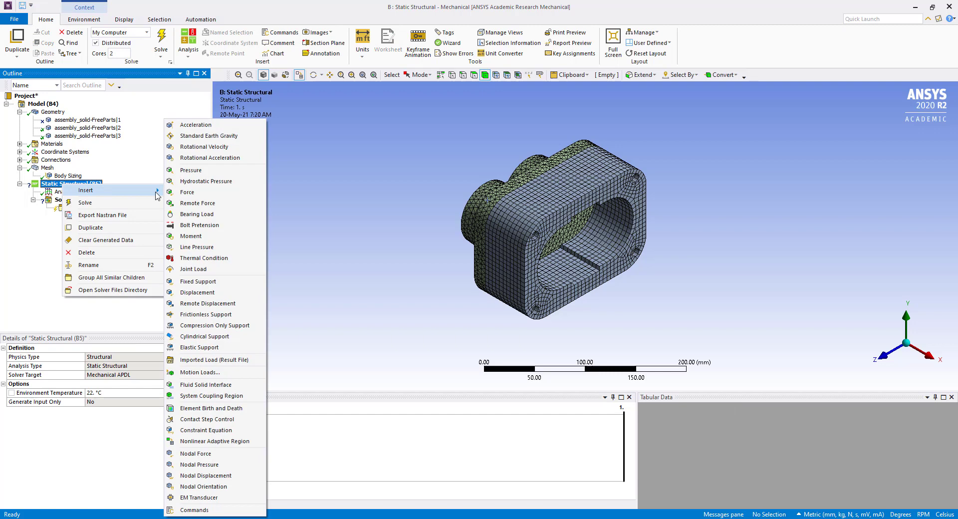
pyautogui.click(194, 510)
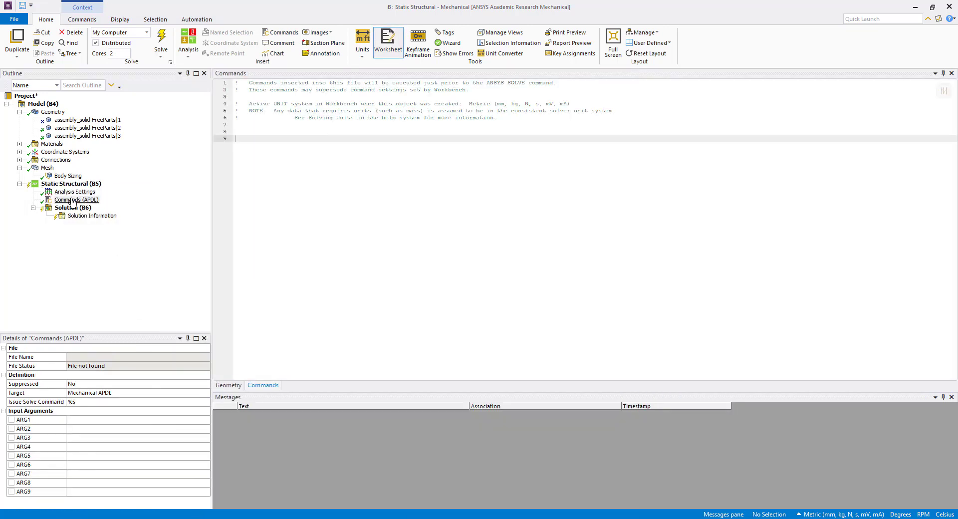
# Enter IRLF,-1 on line 9 of the command script, removing the blank line
pyautogui.click(251, 138)
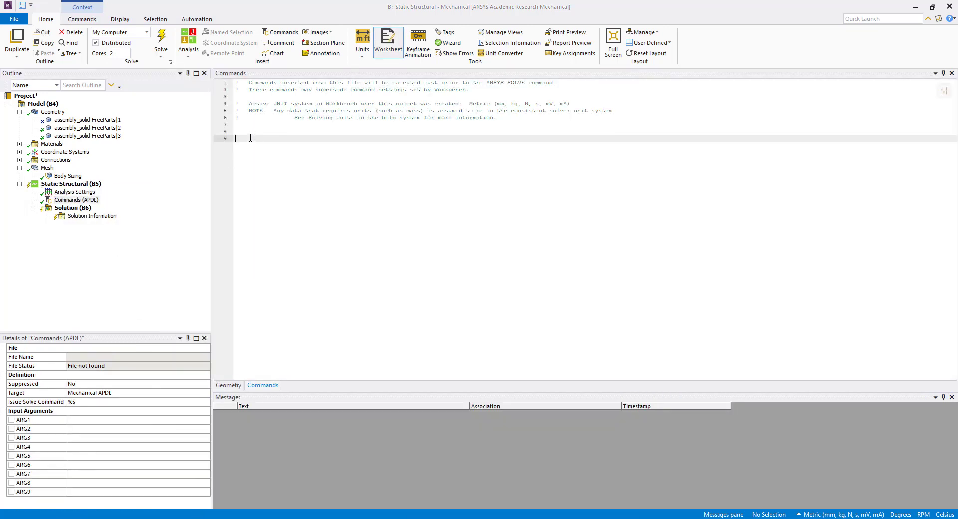
pyautogui.write('IRL')
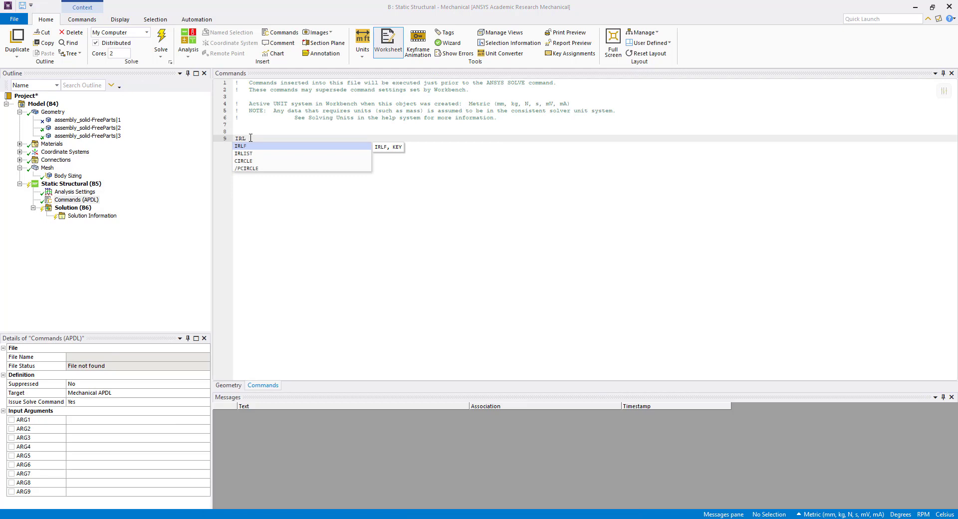
pyautogui.press('Tab')
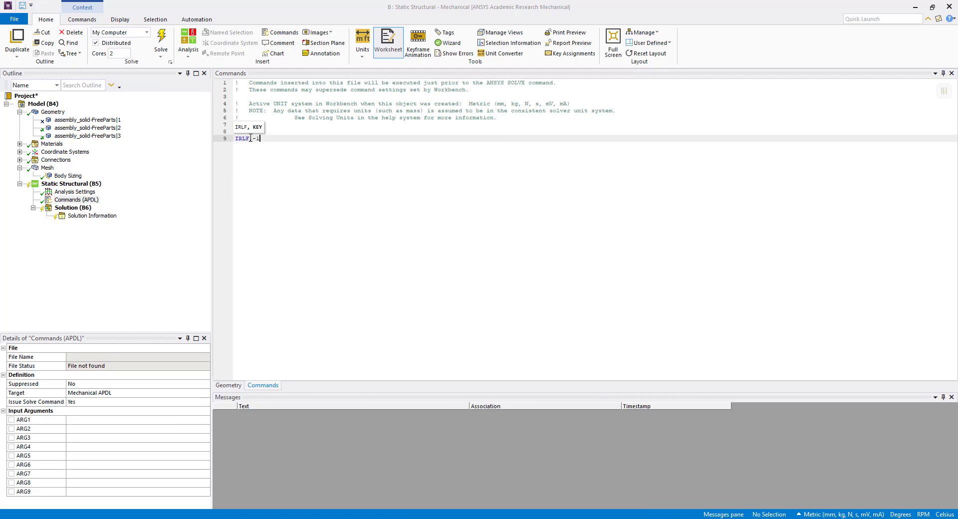
pyautogui.write(',-1')
pyautogui.press('Return')
pyautogui.press('BackSpace')
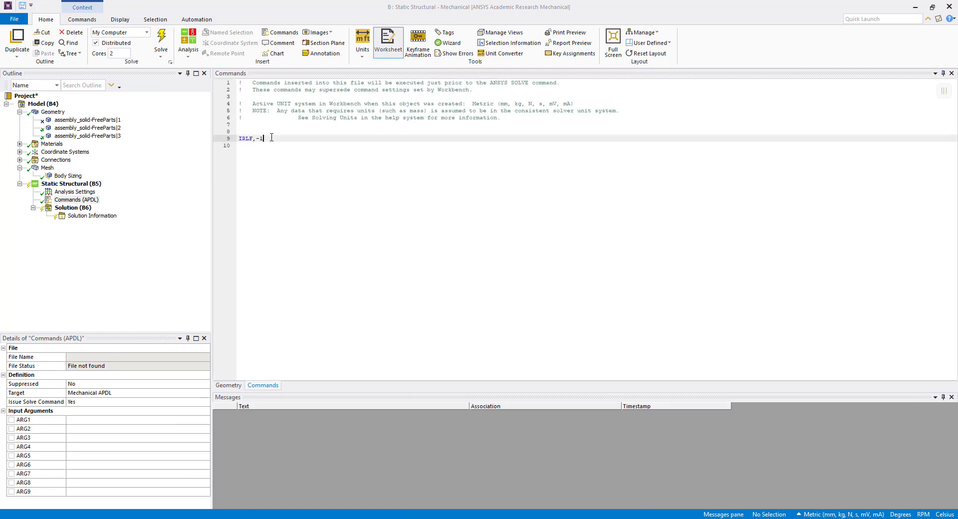
pyautogui.click(159, 208)
pyautogui.click(247, 145)
pyautogui.click(131, 232)
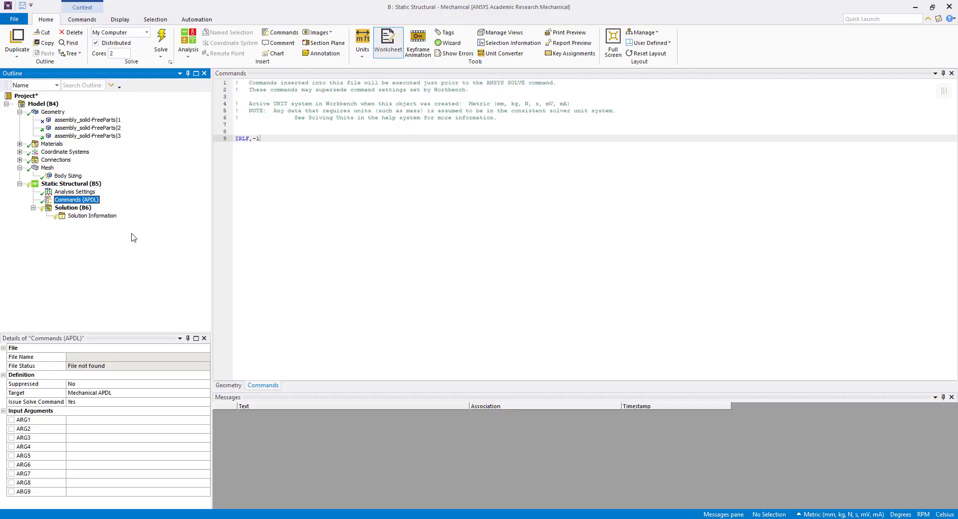
pyautogui.click(56, 185)
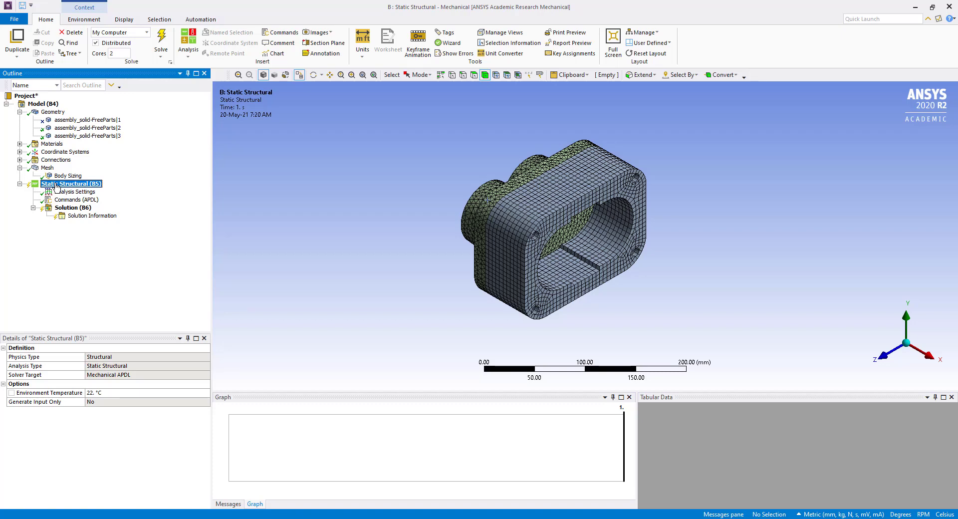
# Solve the Static Structural analysis and view its Solution Information output
pyautogui.rightClick(56, 187)
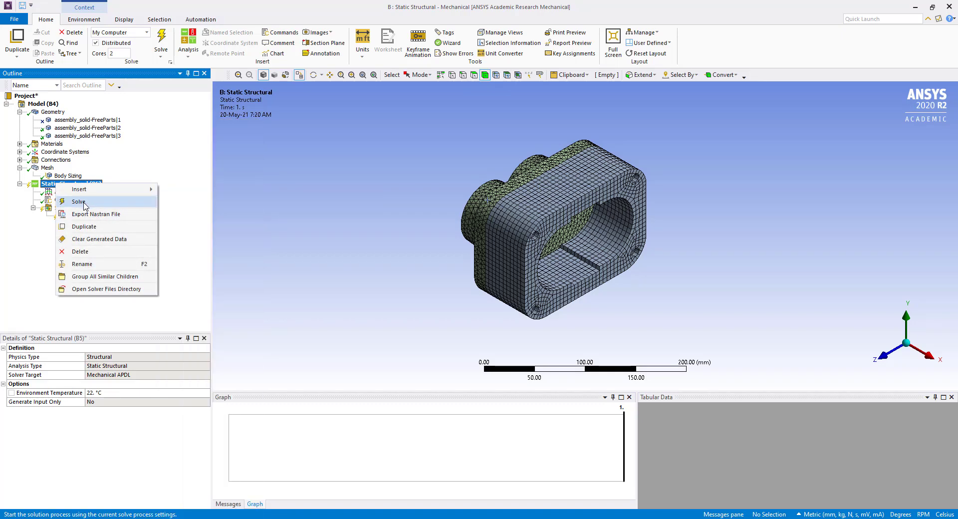
pyautogui.click(85, 206)
pyautogui.click(99, 216)
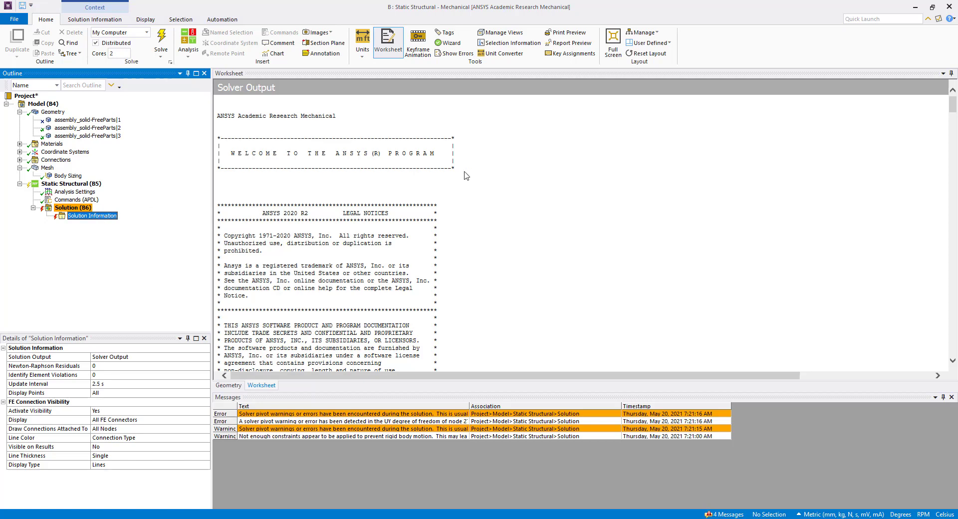
pyautogui.click(503, 184)
# Search the solver output for 'Preci' to find the Precise Mass Summary, total mass 0.86126E-02
pyautogui.hotkey('ctrl', 'f')
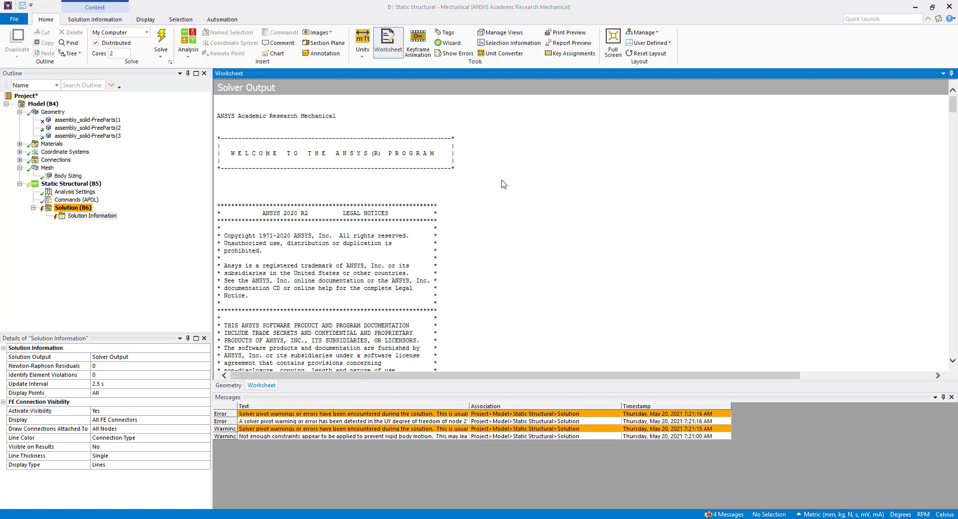
pyautogui.write('Precise')
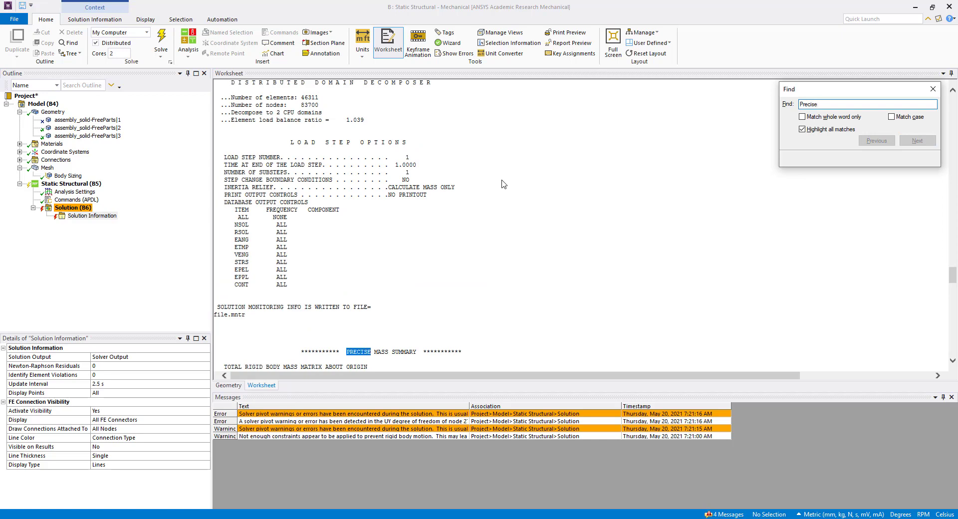
pyautogui.scroll(-3, 464, 271)
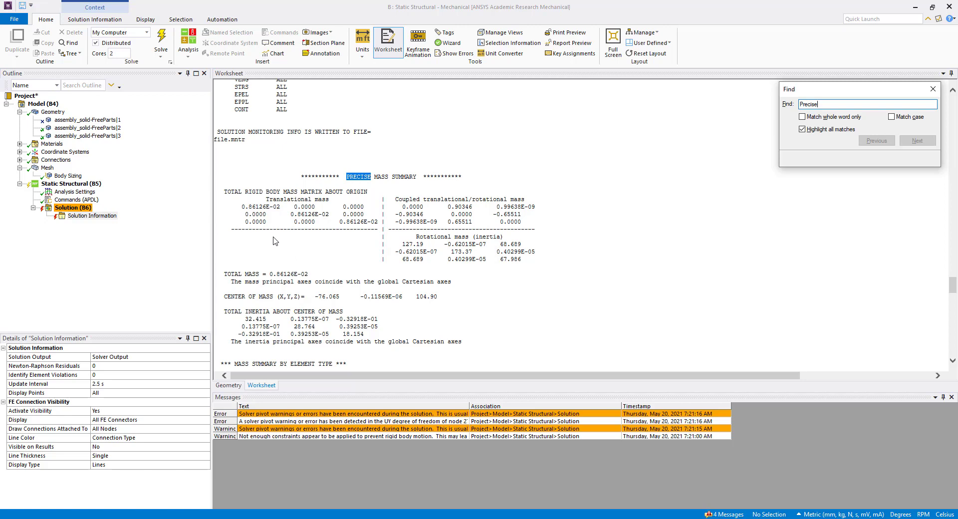
pyautogui.scroll(-1, 274, 241)
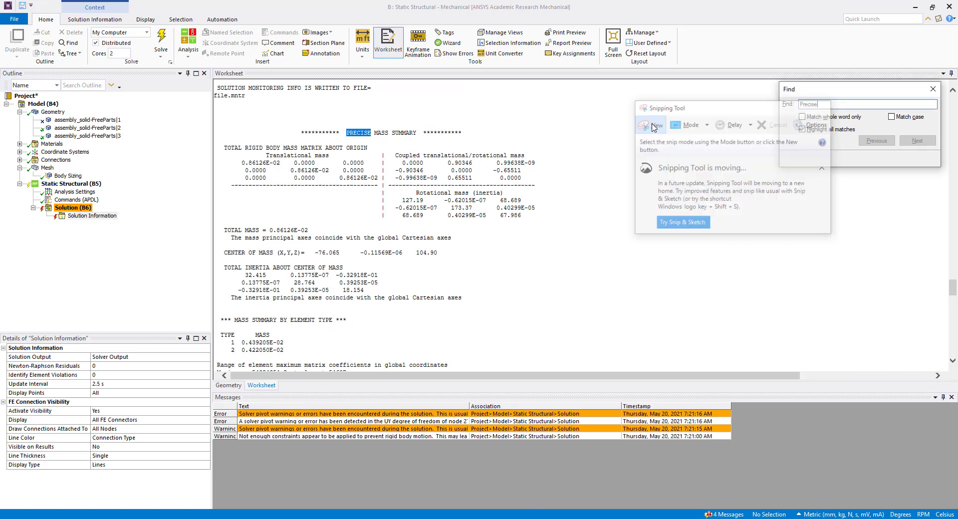
# Snip the precise mass summary region and close the search
pyautogui.click(652, 125)
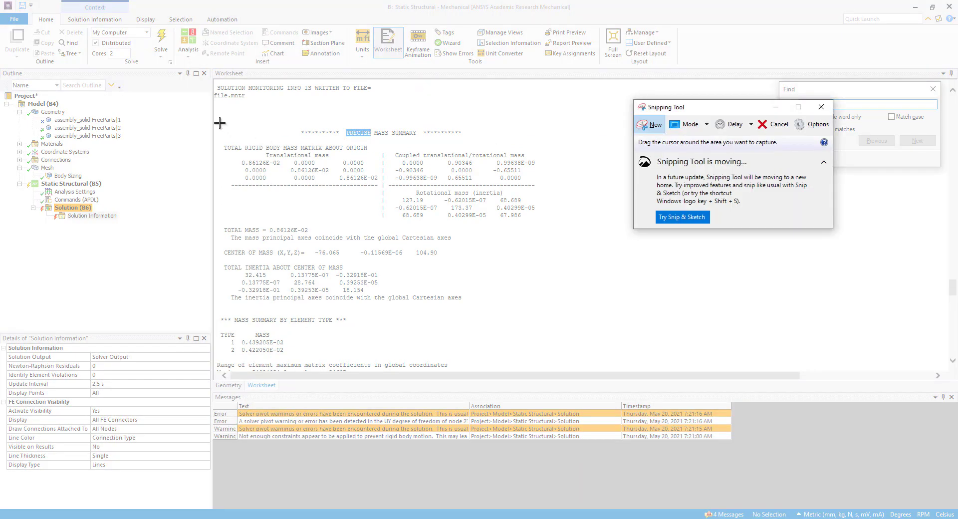
pyautogui.moveTo(218, 124); pyautogui.dragTo(546, 317)
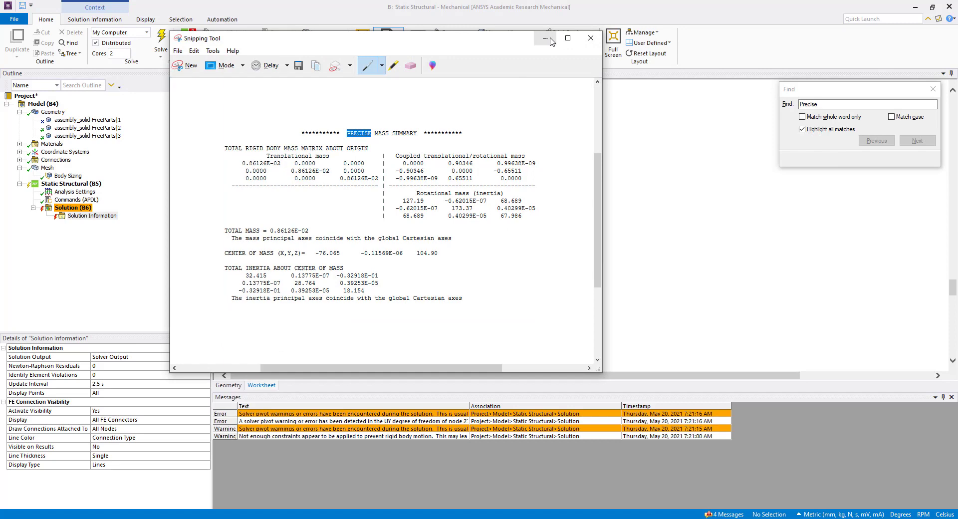
pyautogui.click(545, 38)
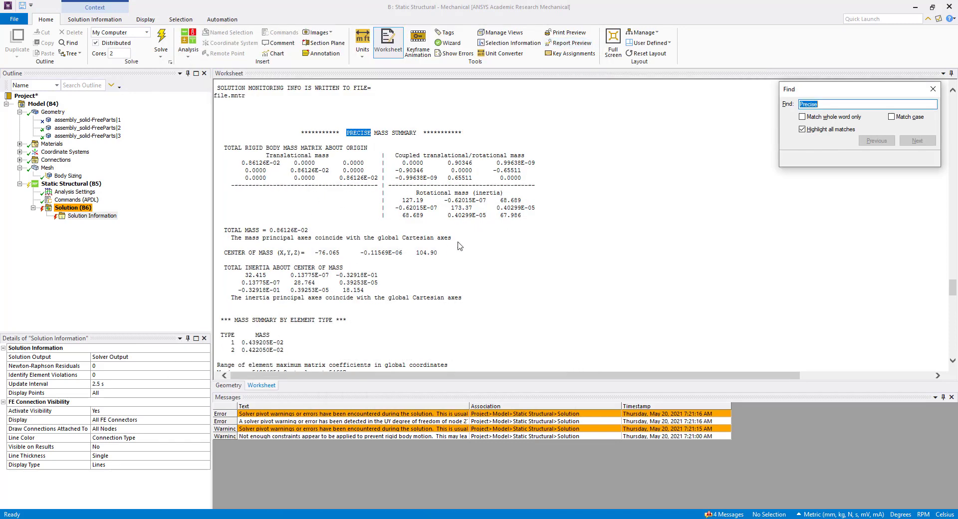
pyautogui.click(616, 187)
pyautogui.press('Escape')
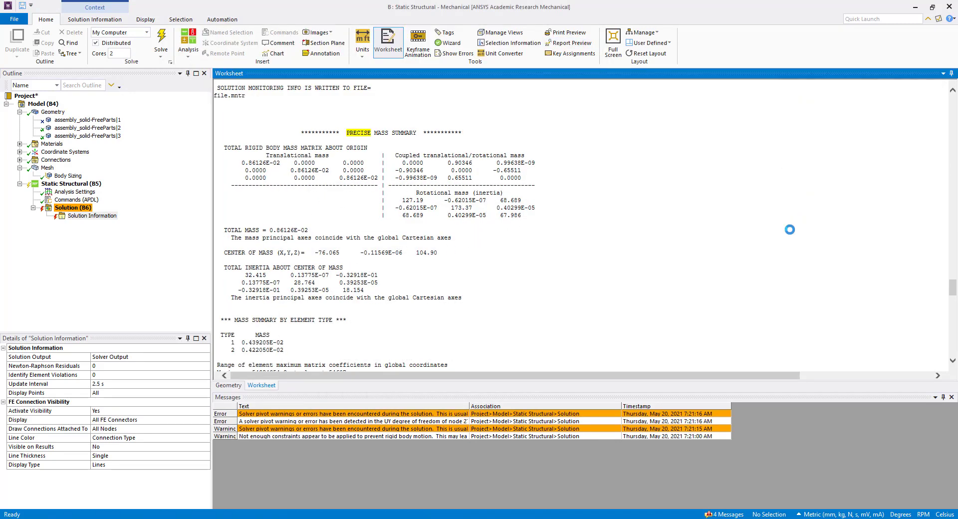
# Close Mechanical and return to the Workbench Project Schematic
pyautogui.click(950, 7)
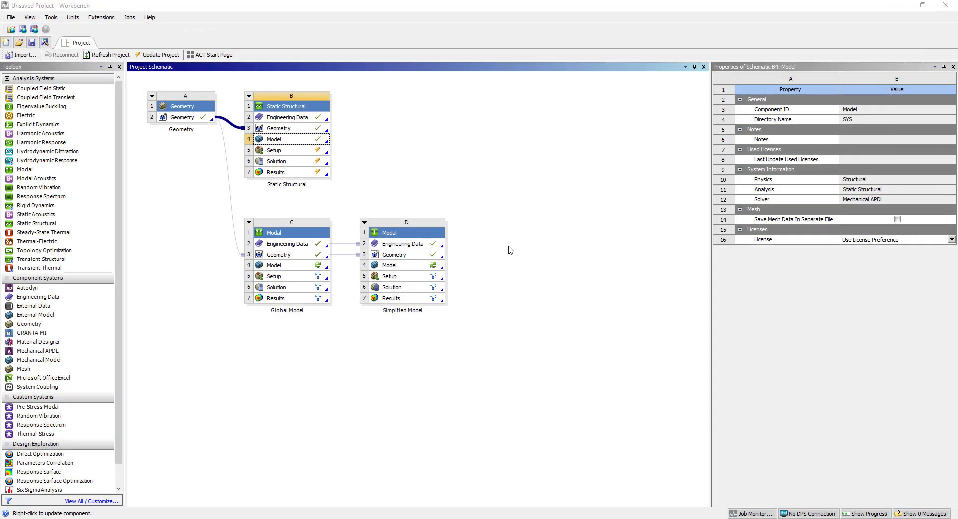
pyautogui.click(513, 182)
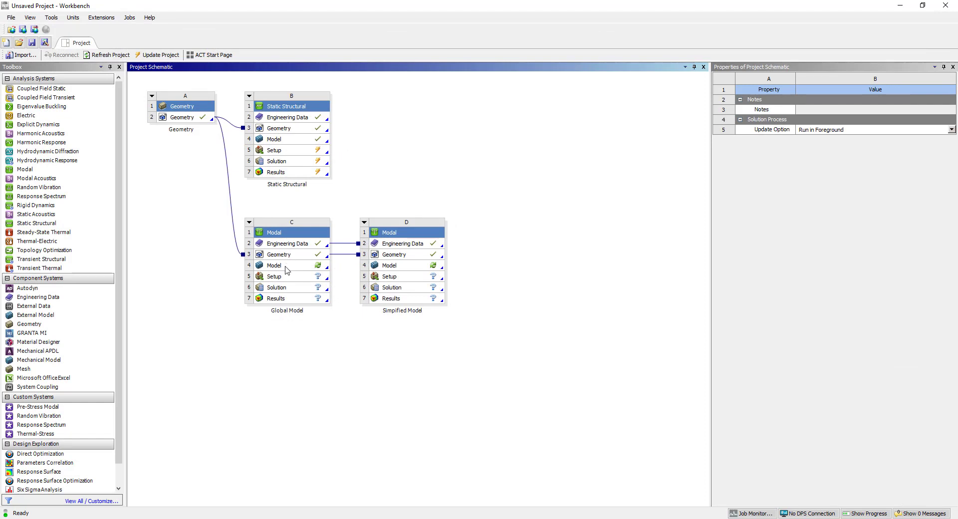
# Open the Global Model in Mechanical and check its units and three geometry parts
pyautogui.doubleClick(286, 267)
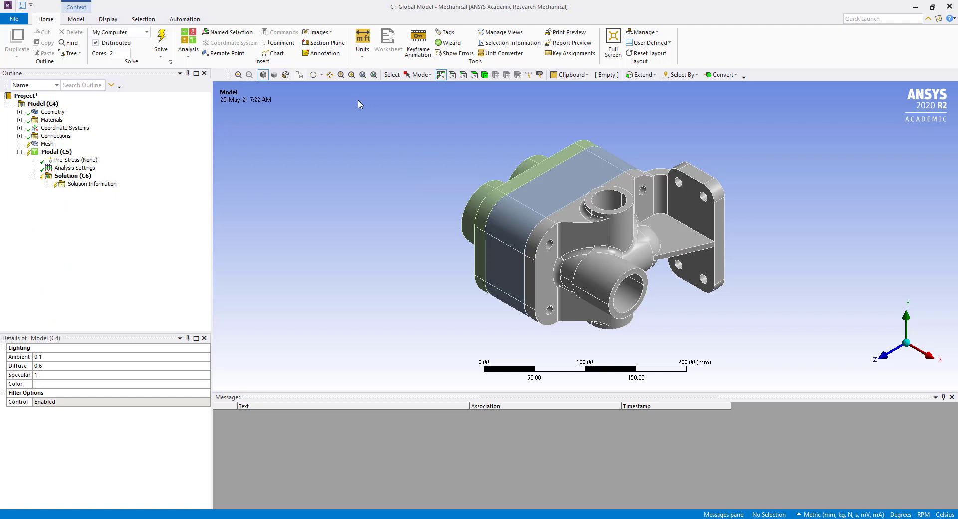
pyautogui.click(362, 58)
pyautogui.click(316, 144)
pyautogui.click(20, 112)
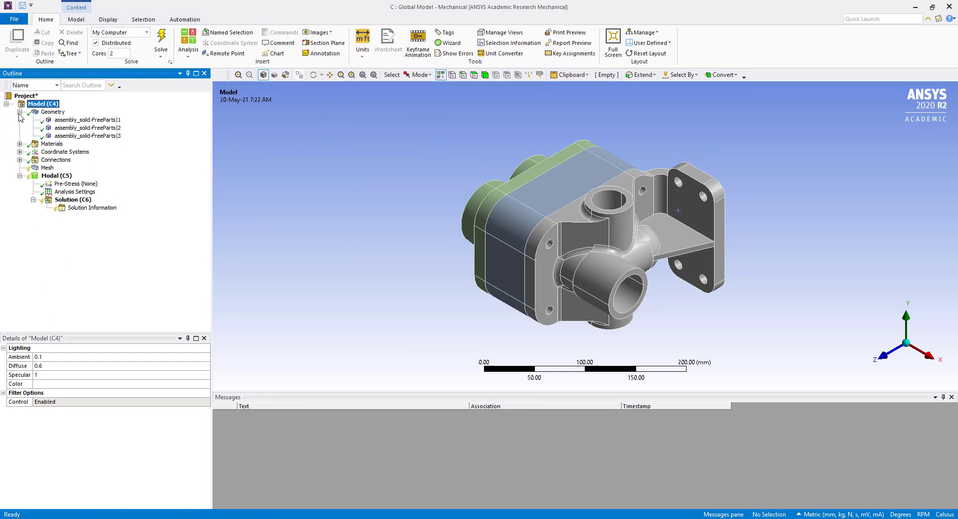
pyautogui.click(20, 112)
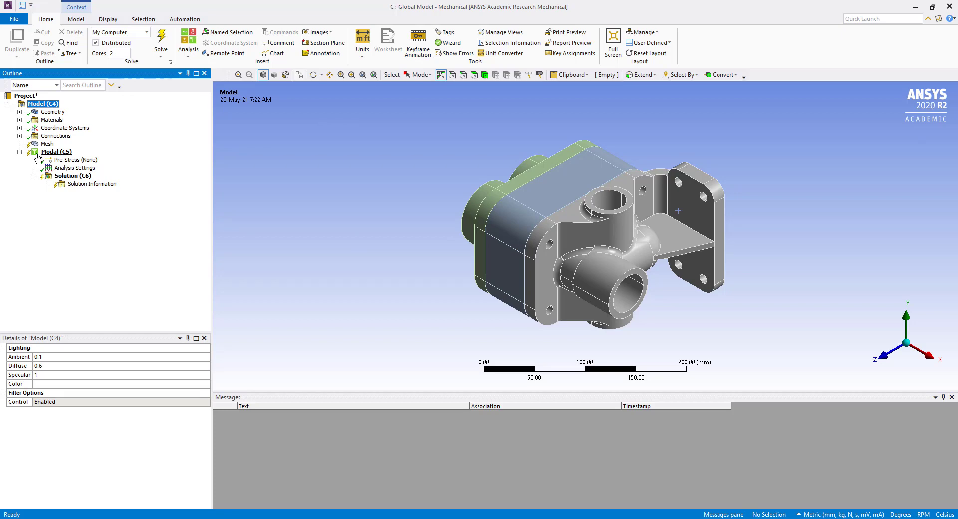
# Insert a mesh sizing control scoped to all 3 bodies
pyautogui.click(47, 144)
pyautogui.rightClick(46, 144)
pyautogui.moveTo(100, 149)
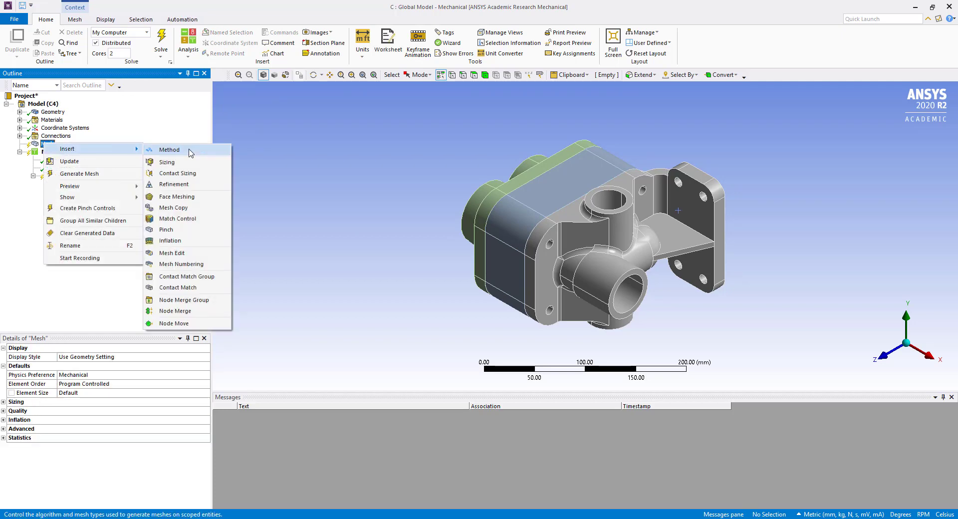
pyautogui.click(167, 162)
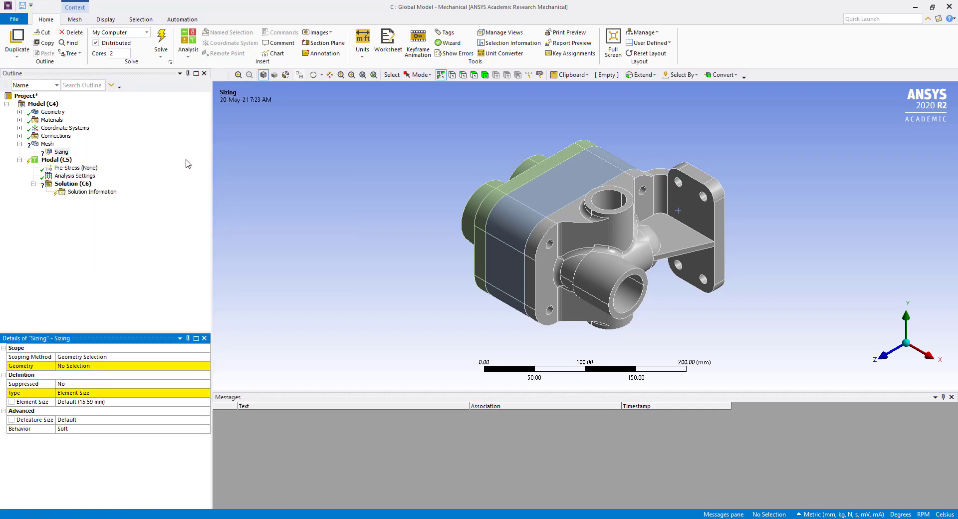
pyautogui.click(485, 75)
pyautogui.hotkey('ctrl', 'a')
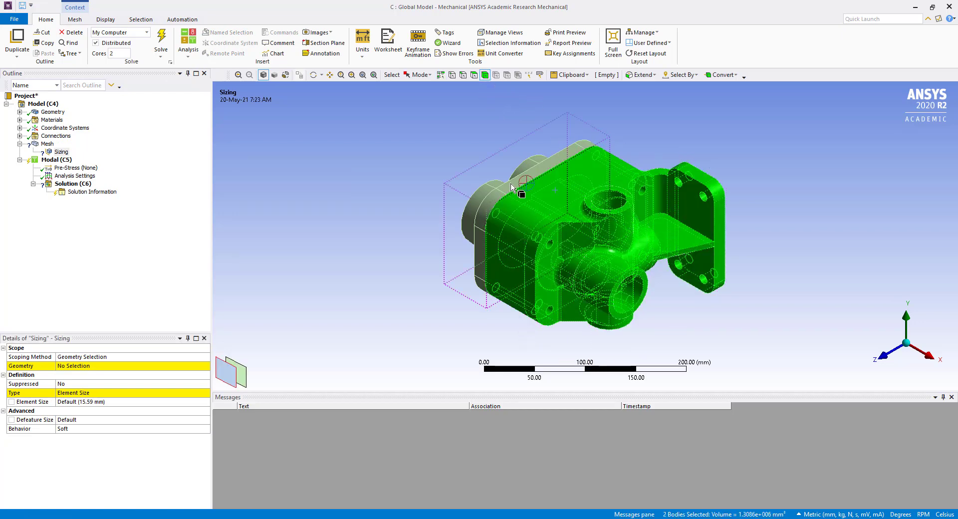
pyautogui.keyDown('ctrl'); pyautogui.click(511, 187); pyautogui.keyUp('ctrl')
pyautogui.click(83, 366)
pyautogui.click(80, 367)
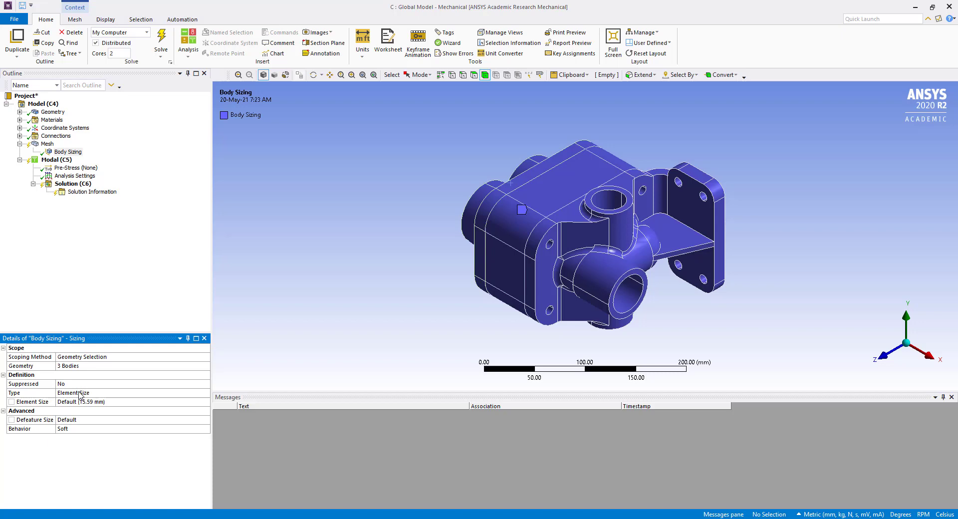
# Set the body sizing element size to 5.0 mm and generate the mesh
pyautogui.click(79, 394)
pyautogui.click(103, 401)
pyautogui.write('5')
pyautogui.press('Return')
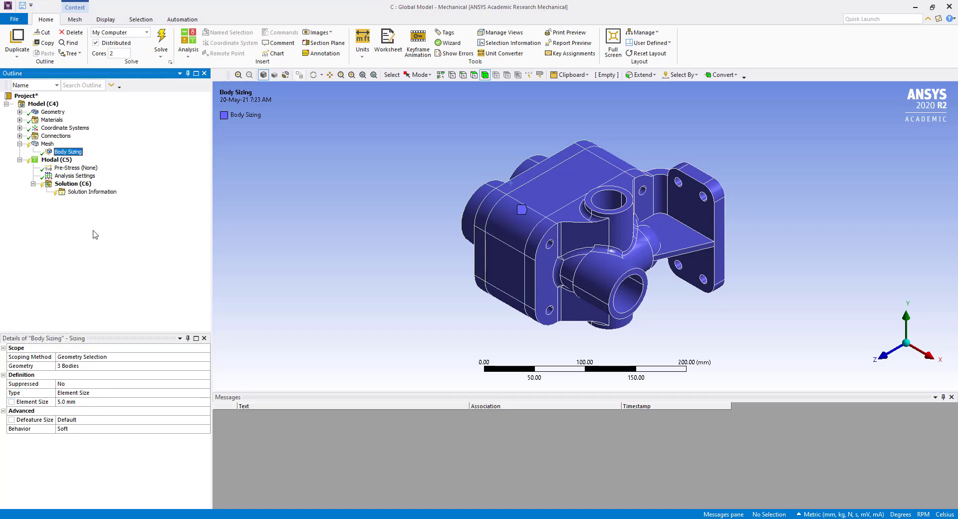
pyautogui.rightClick(48, 144)
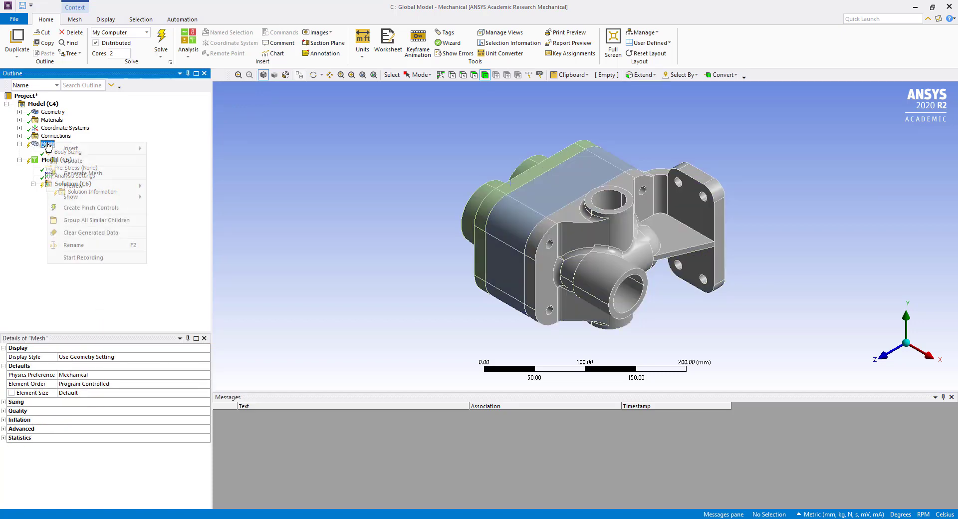
pyautogui.click(75, 173)
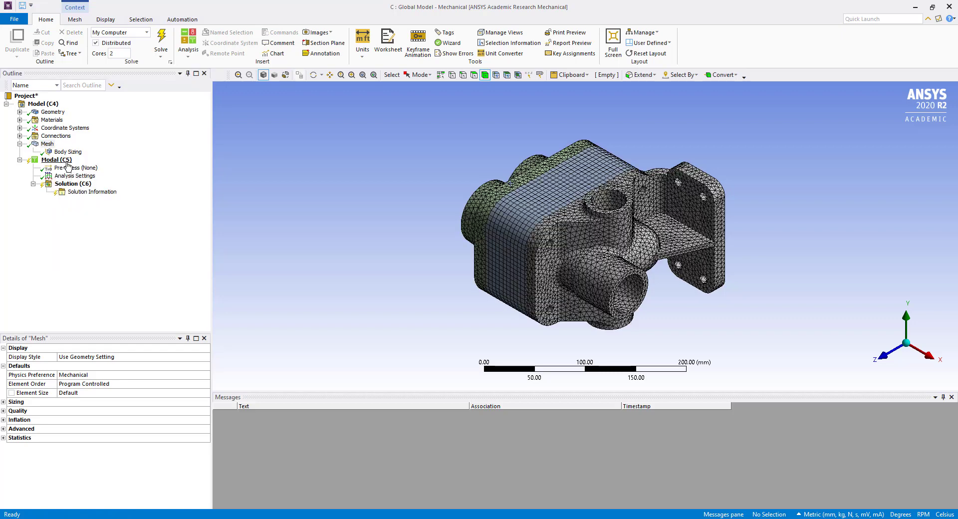
# Insert a Frictionless Support into the Modal analysis and turn the model to face the mounting flange
pyautogui.rightClick(68, 162)
pyautogui.moveTo(88, 172)
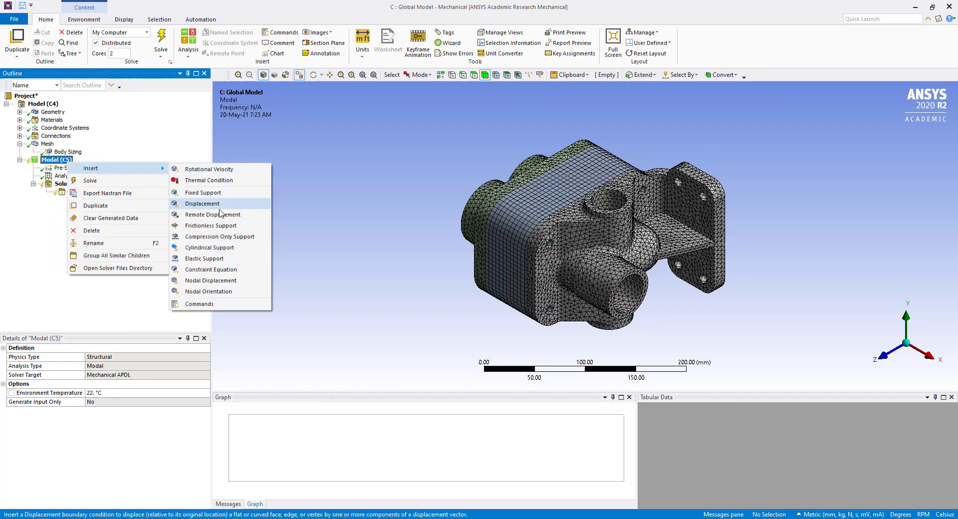
pyautogui.click(219, 226)
pyautogui.moveTo(617, 280); pyautogui.dragTo(454, 317, button='middle')
pyautogui.keyDown('ctrl'); pyautogui.moveTo(698, 297); pyautogui.dragTo(420, 196, button='middle'); pyautogui.keyUp('ctrl')
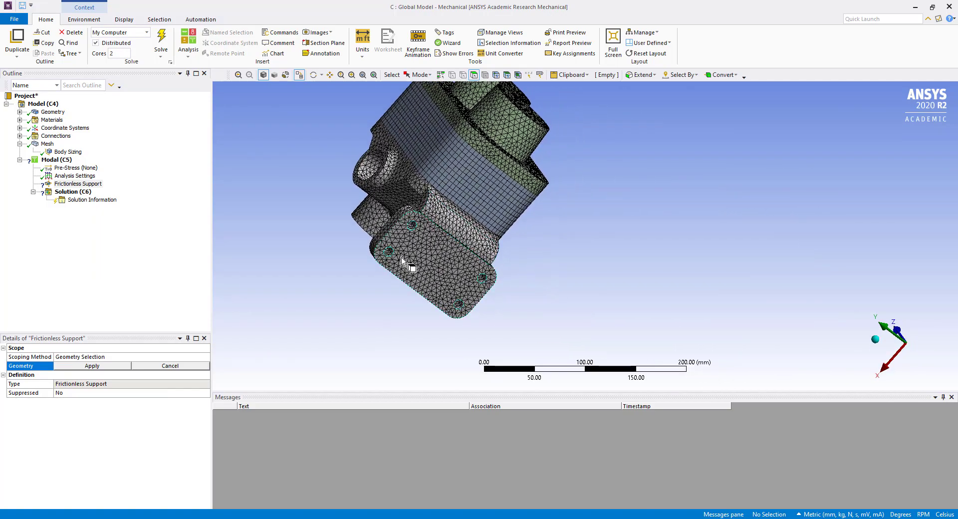
pyautogui.scroll(3, 421, 196)
# Scope the support to the flange face and its bolt-hole faces, nine faces total
pyautogui.click(359, 265)
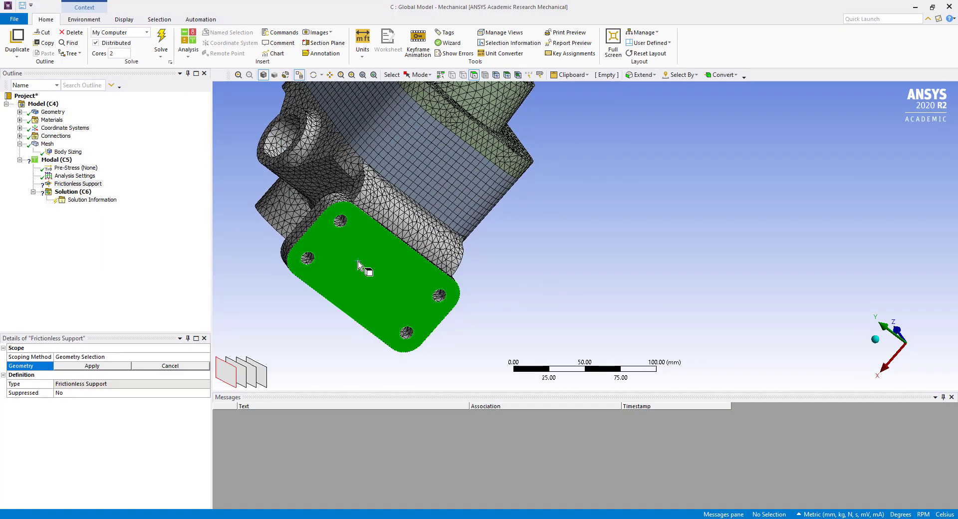
pyautogui.keyDown('ctrl'); pyautogui.click(340, 221); pyautogui.keyUp('ctrl')
pyautogui.keyDown('ctrl'); pyautogui.click(304, 261); pyautogui.keyUp('ctrl')
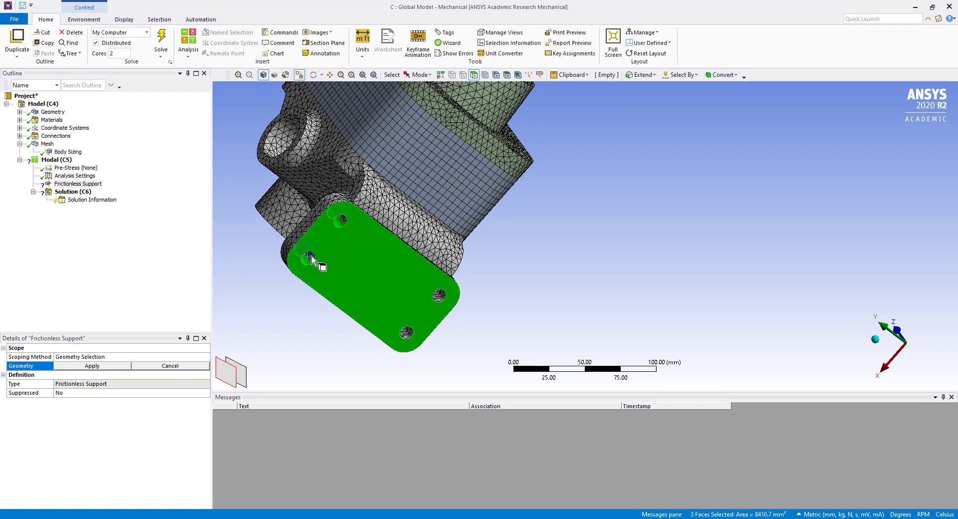
pyautogui.keyDown('ctrl'); pyautogui.click(308, 259); pyautogui.keyUp('ctrl')
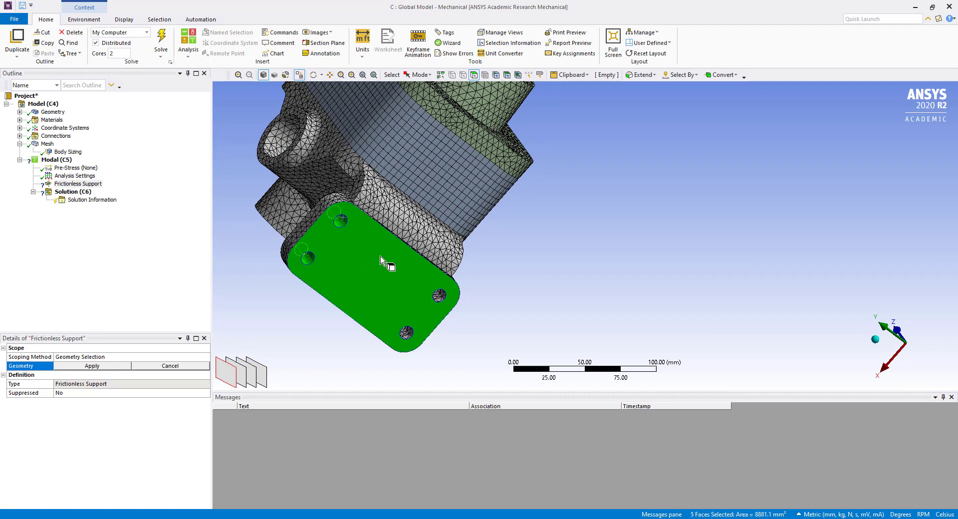
pyautogui.keyDown('ctrl'); pyautogui.click(407, 333); pyautogui.keyUp('ctrl')
pyautogui.keyDown('ctrl'); pyautogui.click(413, 332); pyautogui.keyUp('ctrl')
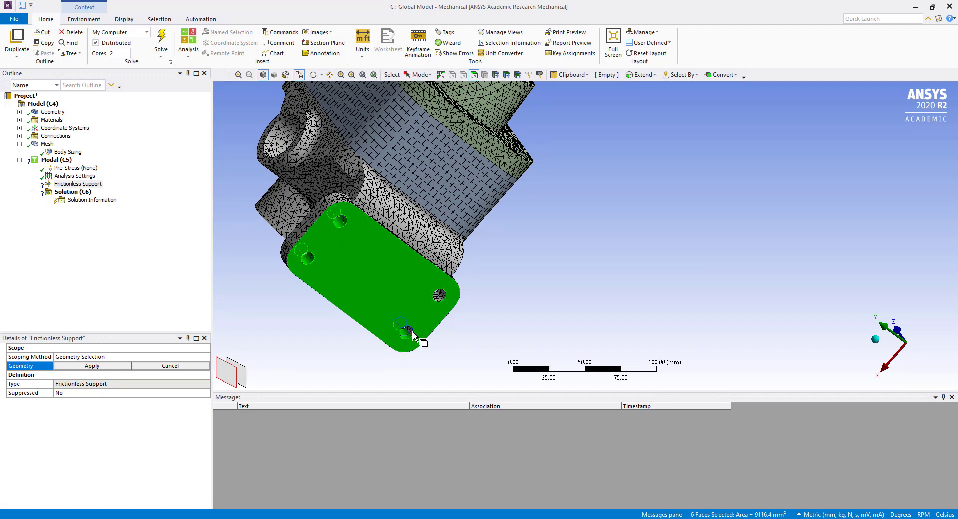
pyautogui.keyDown('ctrl'); pyautogui.click(439, 299); pyautogui.keyUp('ctrl')
pyautogui.keyDown('ctrl'); pyautogui.click(443, 296); pyautogui.keyUp('ctrl')
pyautogui.click(111, 366)
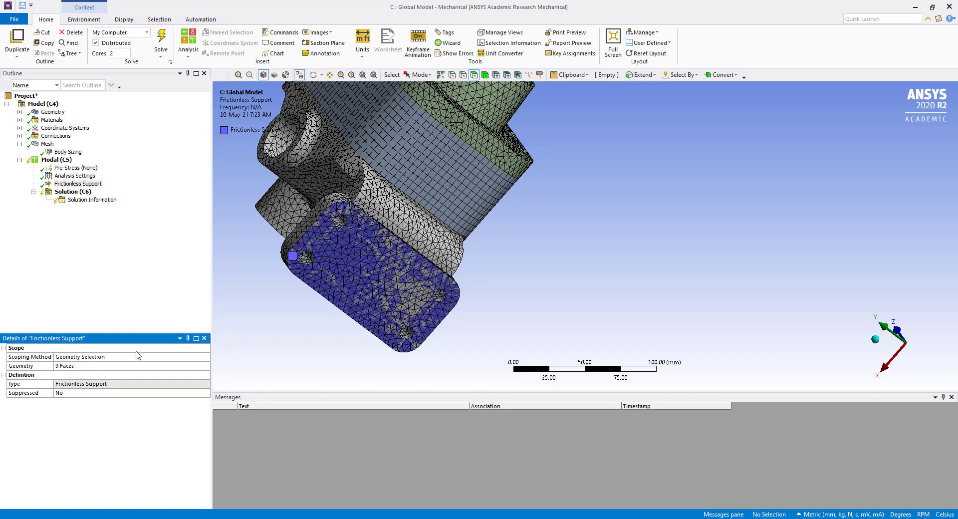
# Orbit and pan the model back to a front view and select the Solution
pyautogui.click(81, 249)
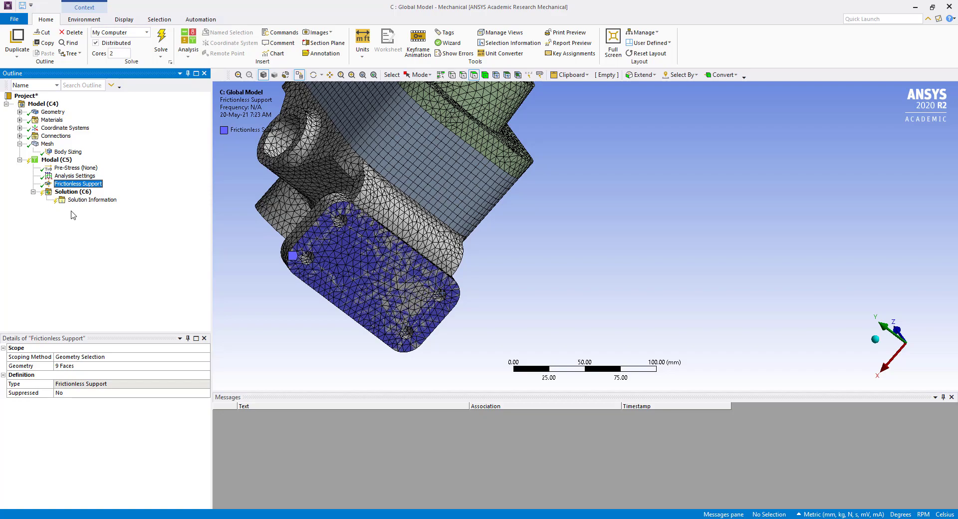
pyautogui.moveTo(289, 268); pyautogui.dragTo(352, 244, button='middle')
pyautogui.scroll(-3, 352, 245)
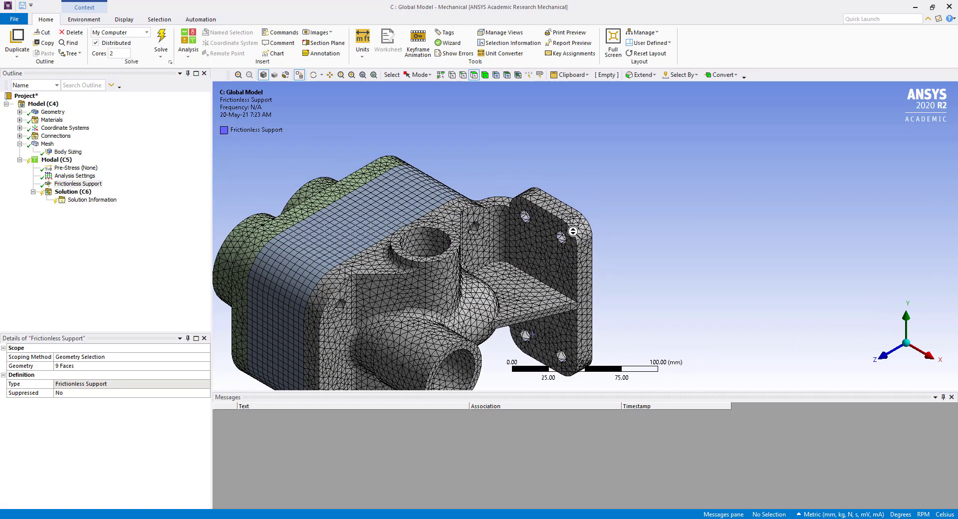
pyautogui.keyDown('ctrl'); pyautogui.moveTo(610, 206); pyautogui.dragTo(709, 180, button='middle'); pyautogui.keyUp('ctrl')
pyautogui.click(67, 192)
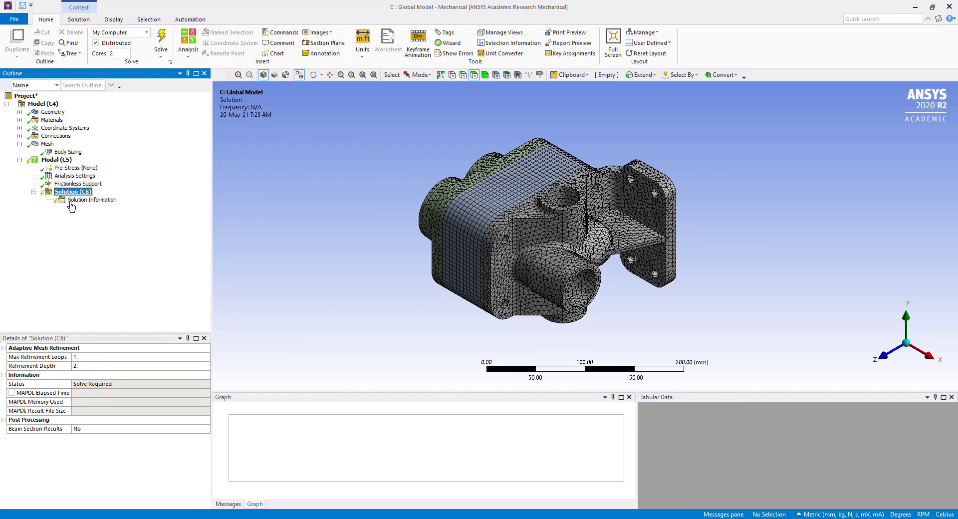
# Confirm Max Modes to Find is 6 and solve the Global Model's modal analysis
pyautogui.click(70, 177)
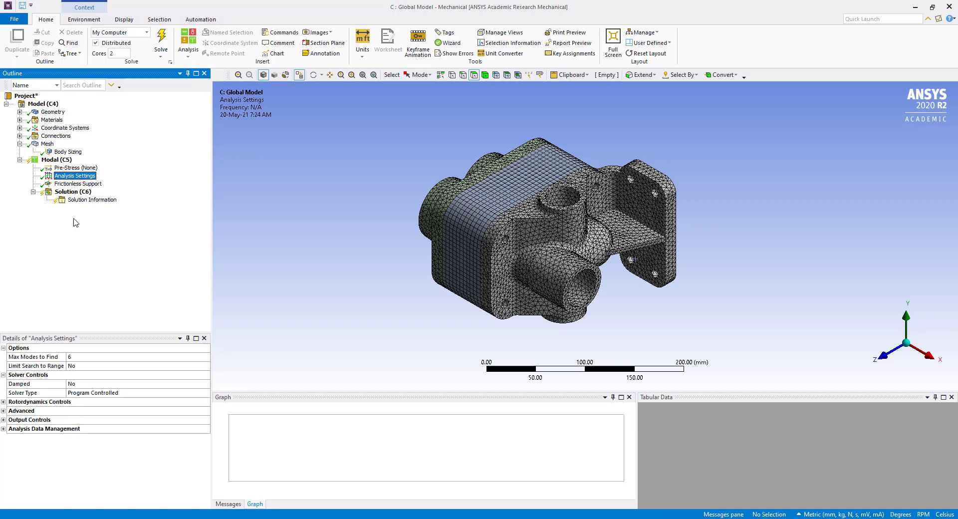
pyautogui.click(73, 192)
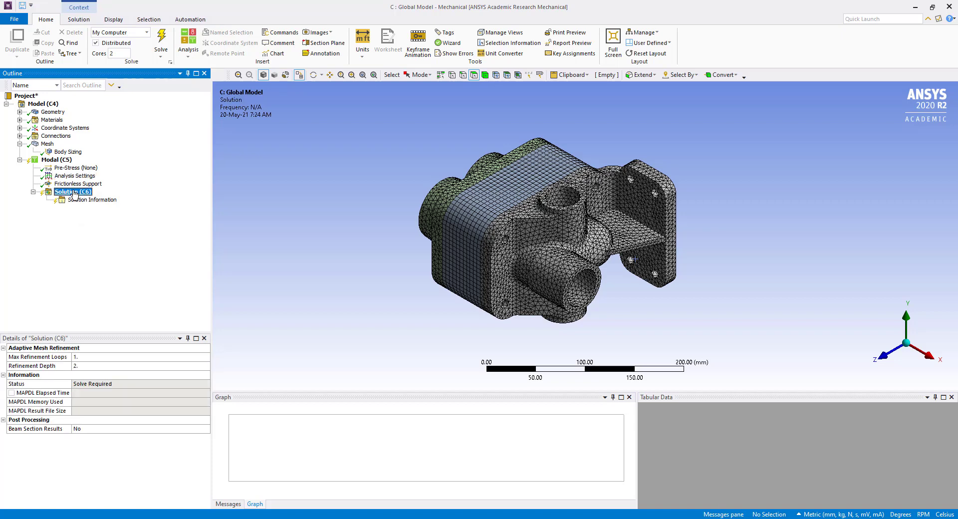
pyautogui.rightClick(74, 193)
pyautogui.click(99, 208)
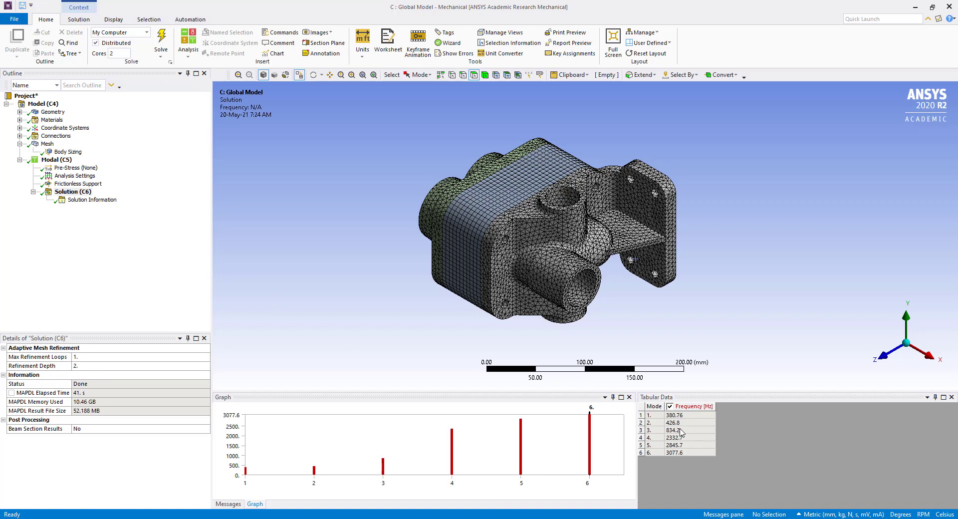
# Export the six-mode frequency table to 02.xls on the Desktop
pyautogui.rightClick(682, 433)
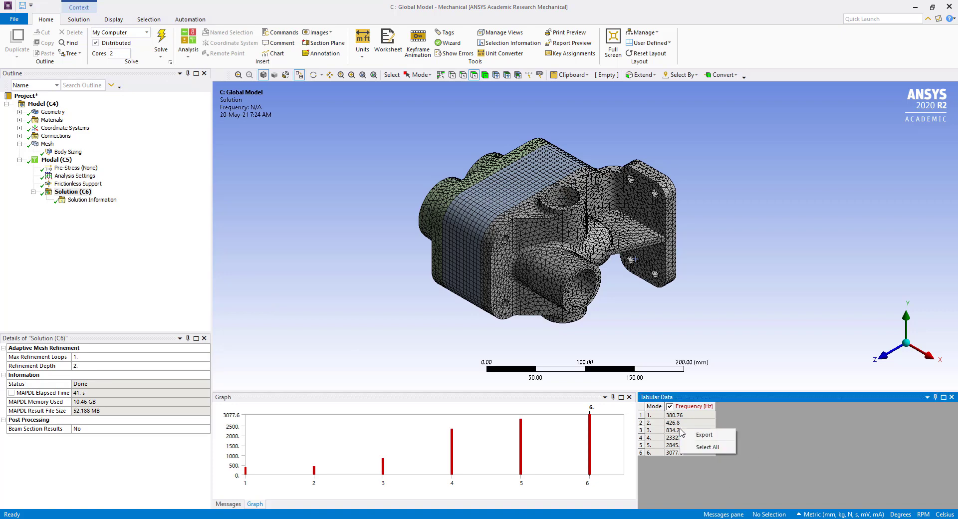
pyautogui.click(699, 442)
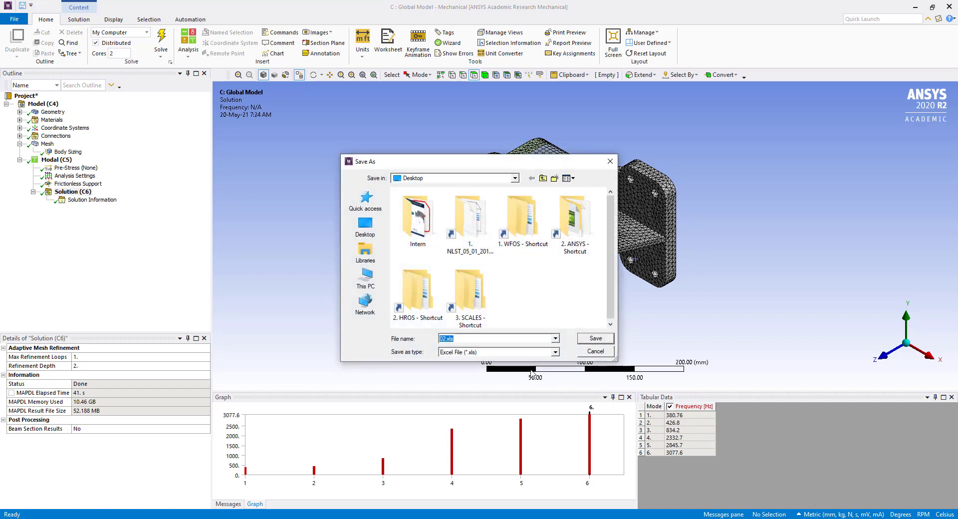
pyautogui.click(366, 226)
pyautogui.click(594, 341)
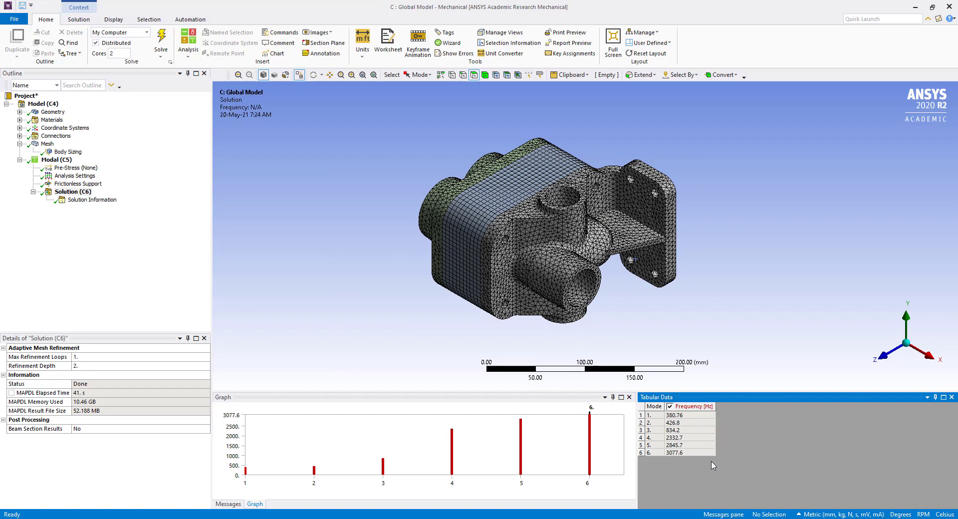
# Select all six modes in the table and create mode-shape results for them
pyautogui.click(679, 433)
pyautogui.rightClick(680, 432)
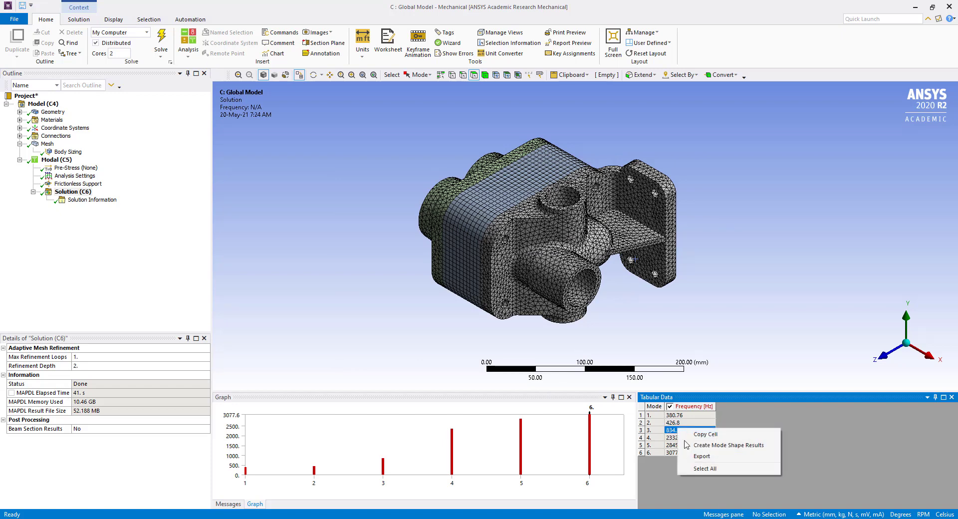
pyautogui.click(696, 467)
pyautogui.rightClick(685, 438)
pyautogui.click(703, 447)
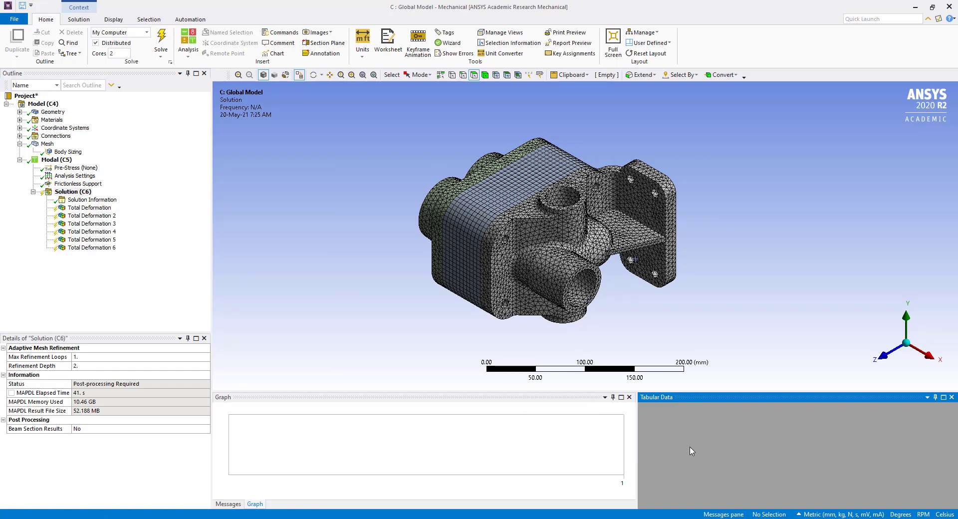
# Evaluate all results and animate mode 1's total deformation as dense vector arrows
pyautogui.rightClick(73, 189)
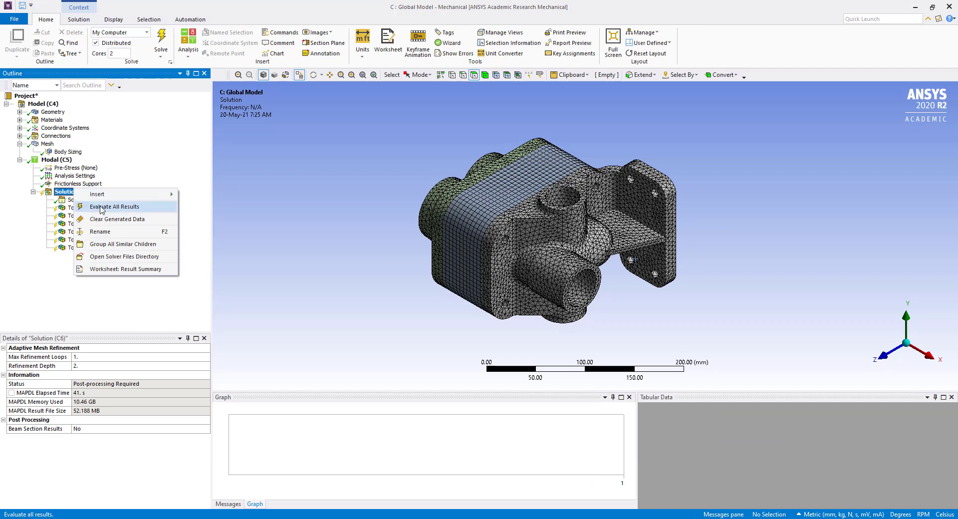
pyautogui.click(102, 209)
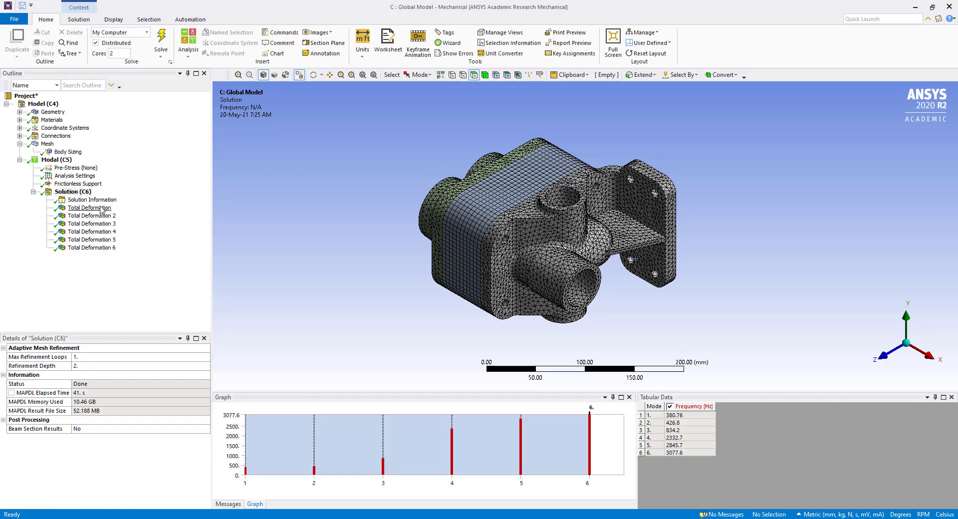
pyautogui.click(97, 208)
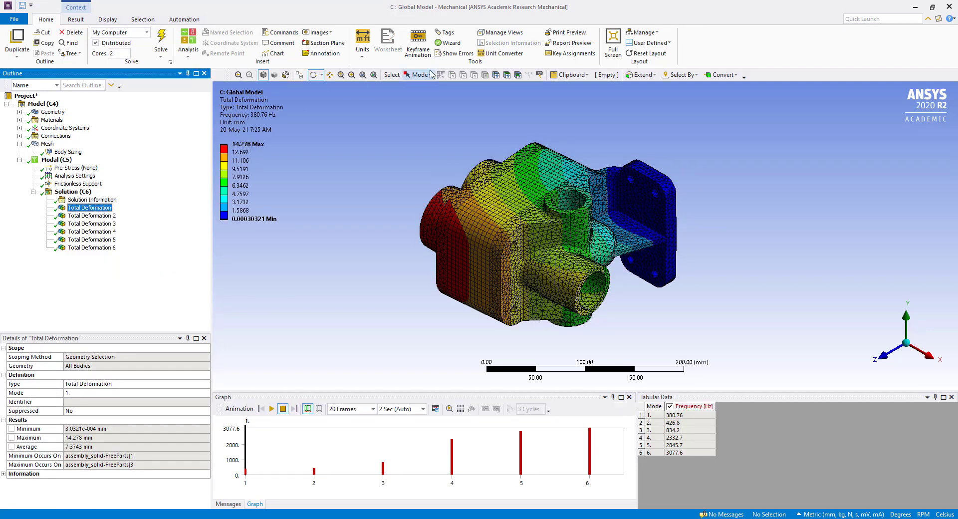
pyautogui.click(83, 20)
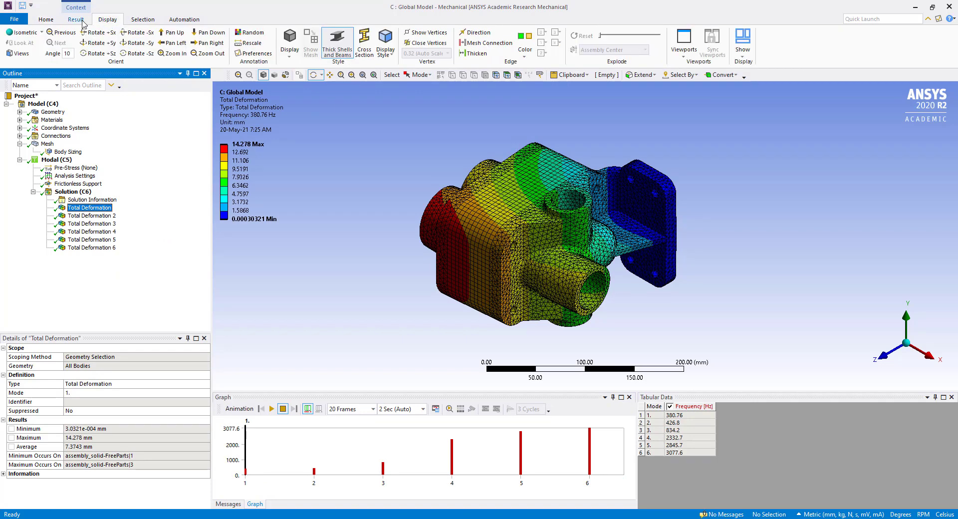
pyautogui.click(447, 40)
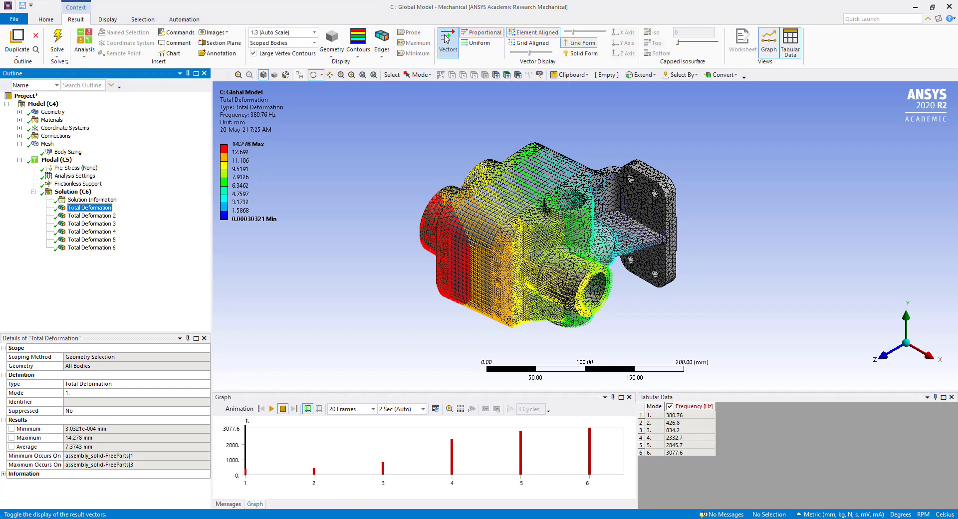
pyautogui.click(522, 52)
pyautogui.click(530, 53)
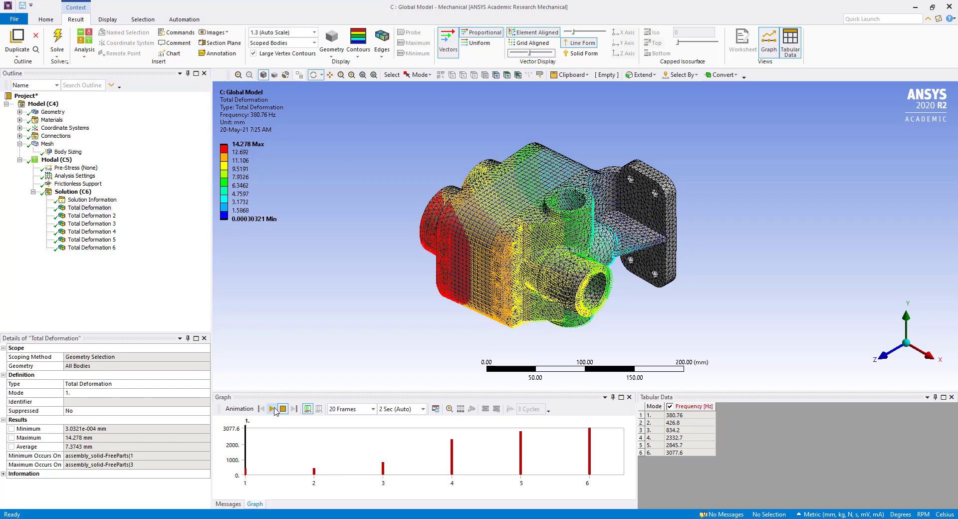
pyautogui.click(272, 408)
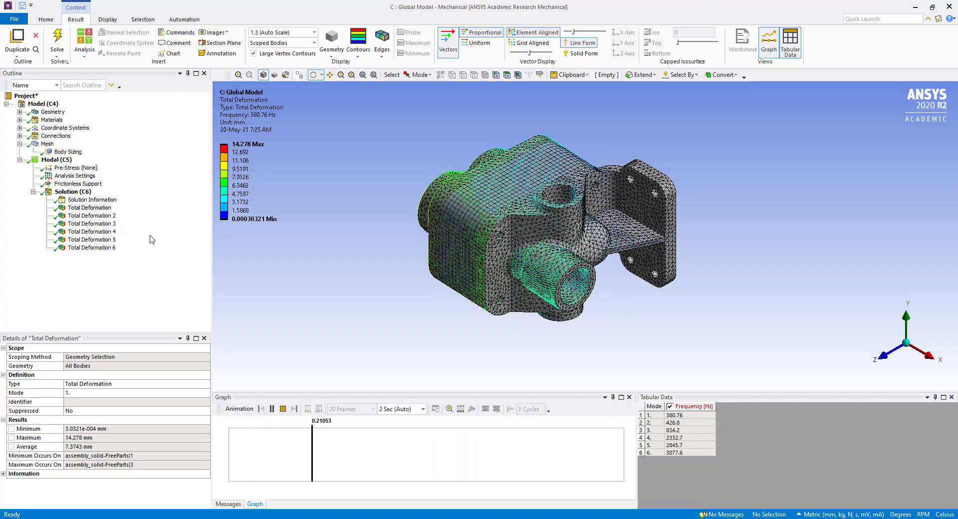
# Animate the second mode's total deformation, peaking at 16.805 mm
pyautogui.click(101, 216)
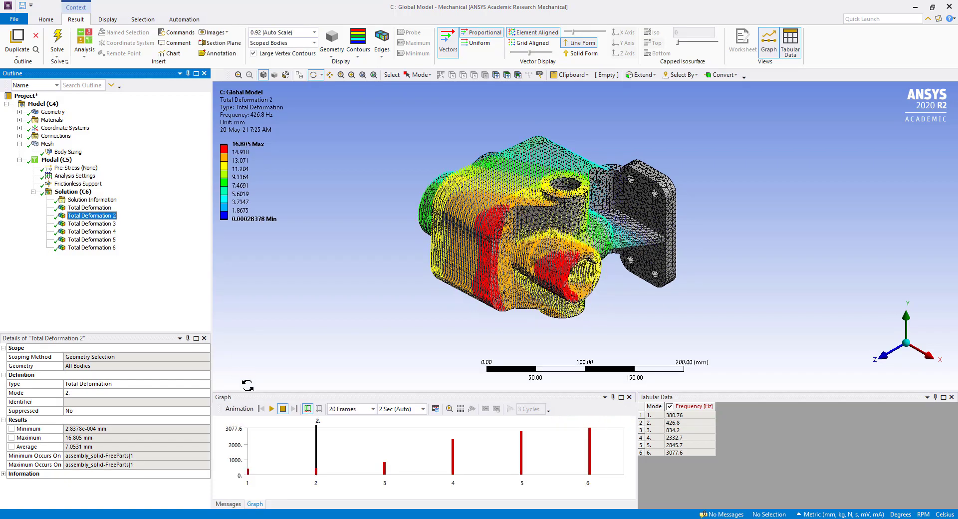
pyautogui.click(271, 409)
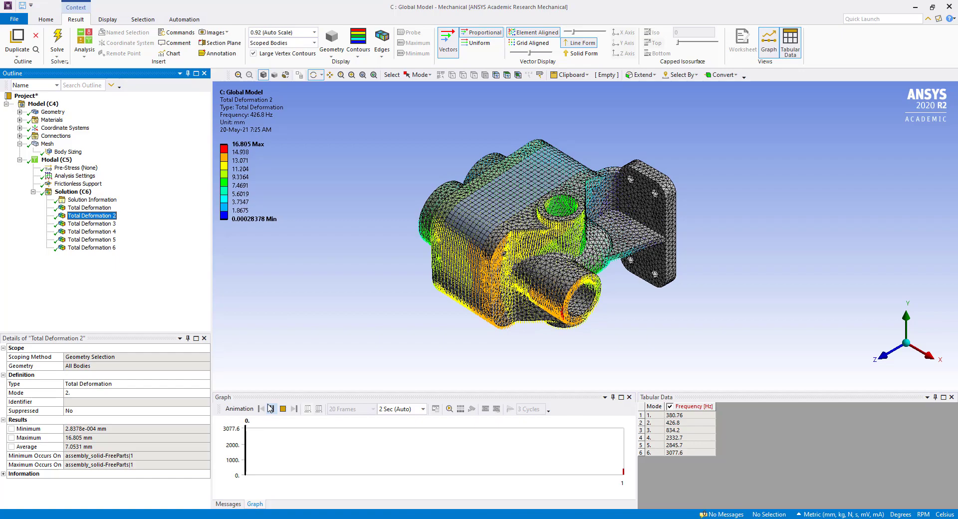
pyautogui.click(75, 193)
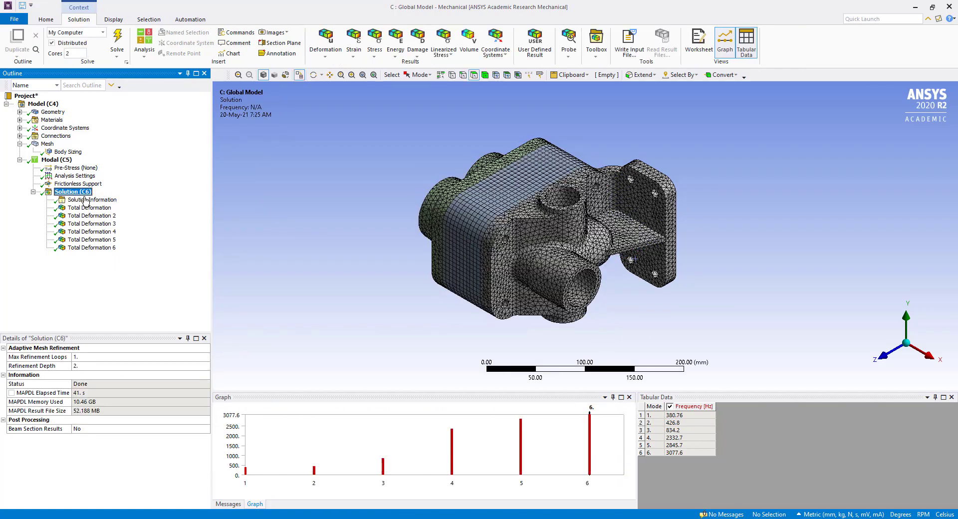
# Close the Global Model's Mechanical window and return to the Workbench schematic
pyautogui.click(952, 9)
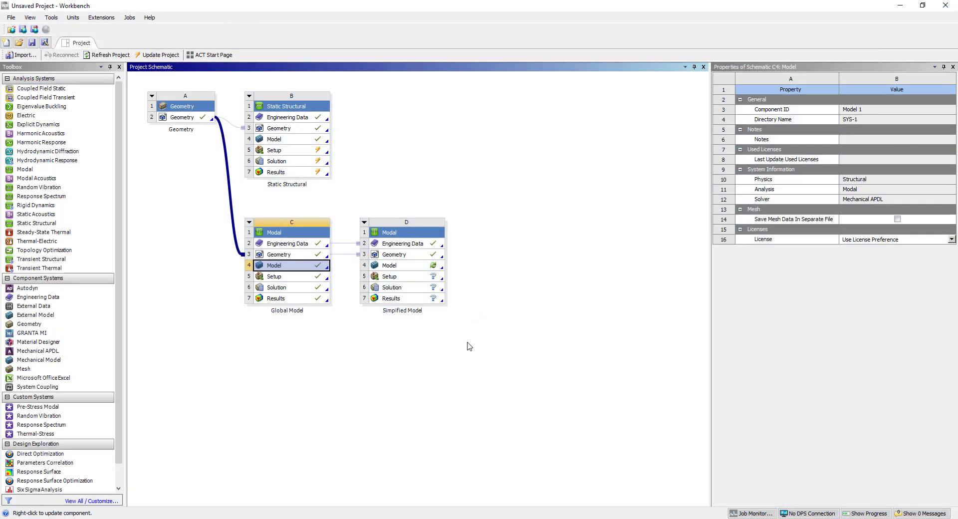
pyautogui.click(470, 346)
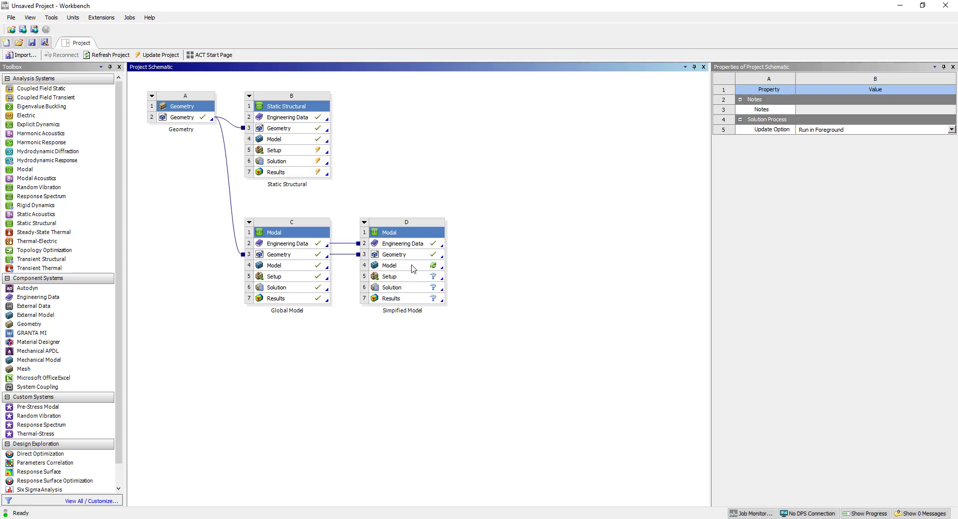
# Open the Simplified Model in Mechanical, keeping the current unit system
pyautogui.click(413, 269)
pyautogui.doubleClick(403, 269)
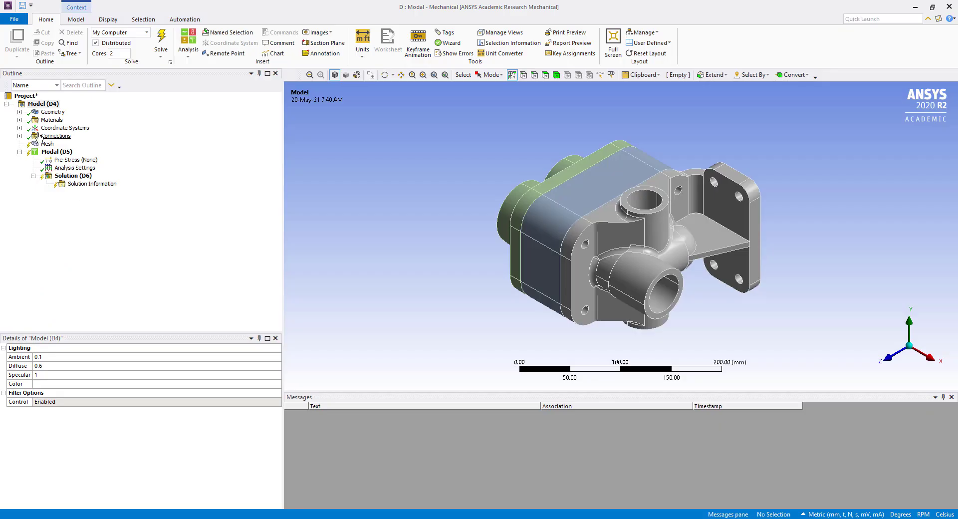
pyautogui.click(365, 56)
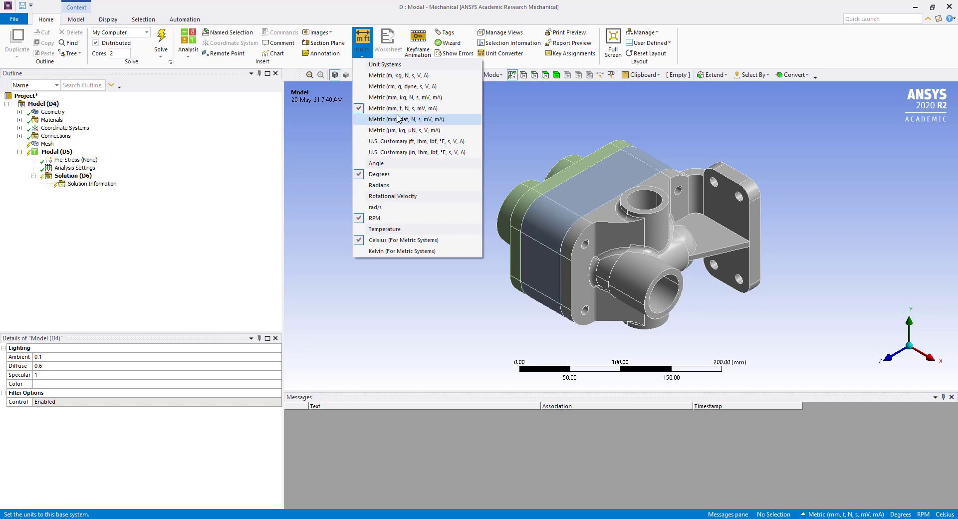
pyautogui.click(150, 184)
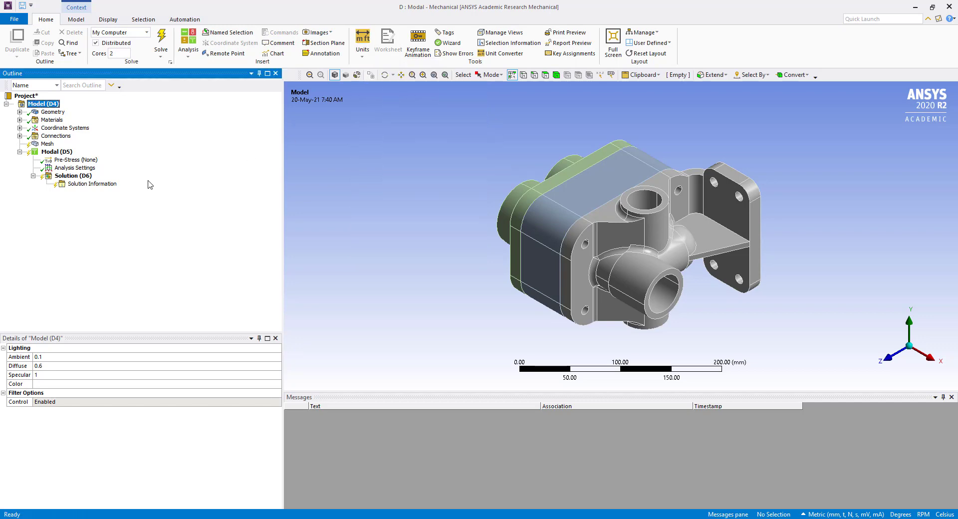
# Suppress bodies assembly_solid-FreeParts|2 and FreeParts|3
pyautogui.click(20, 111)
pyautogui.click(80, 128)
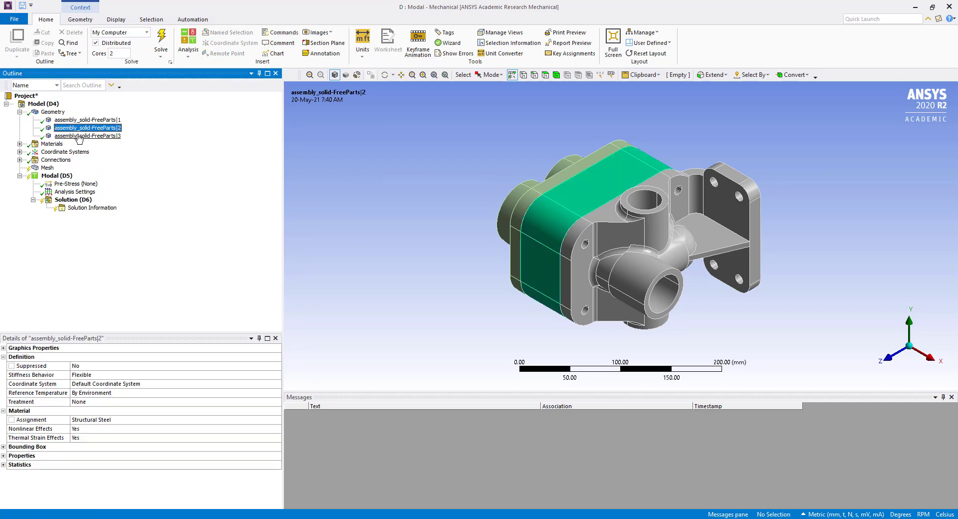
pyautogui.keyDown('ctrl'); pyautogui.click(78, 135); pyautogui.keyUp('ctrl')
pyautogui.rightClick(79, 136)
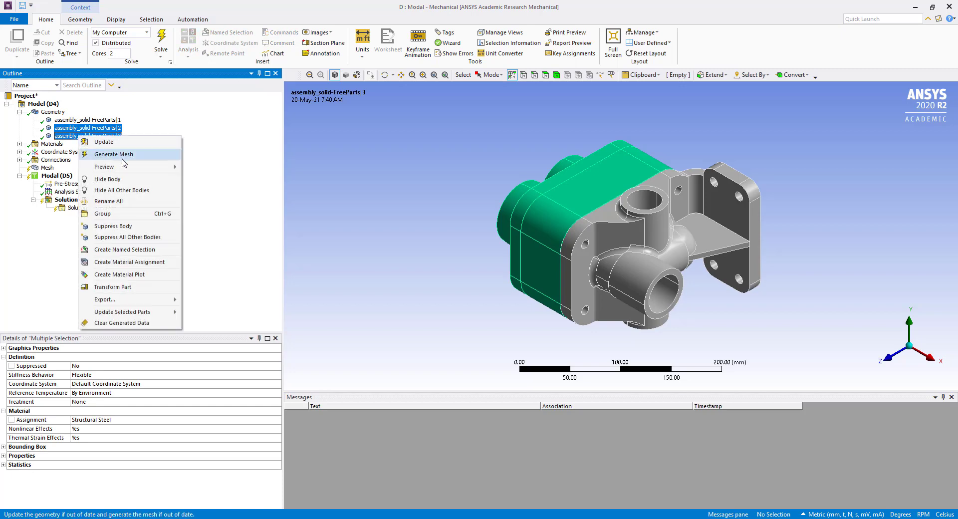
pyautogui.click(123, 226)
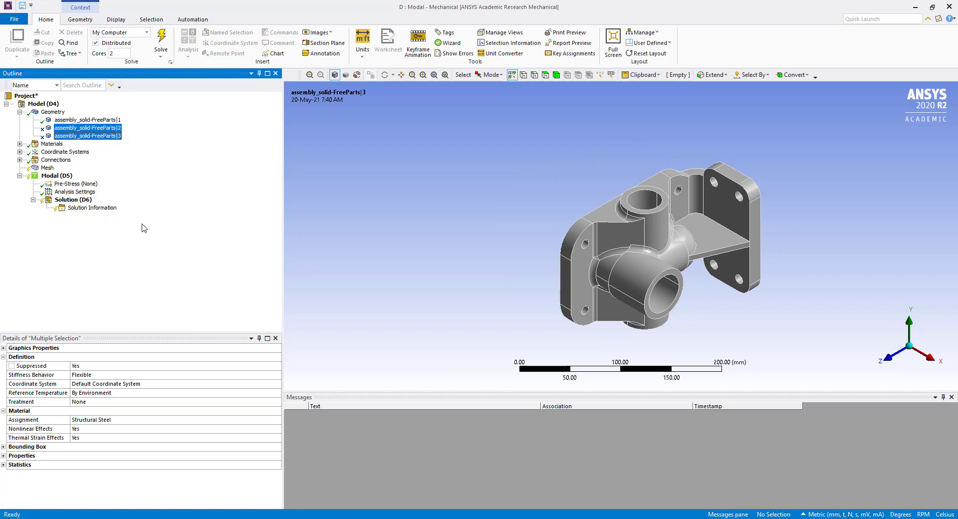
# Inspect the Materials and Coordinate Systems branches
pyautogui.click(20, 144)
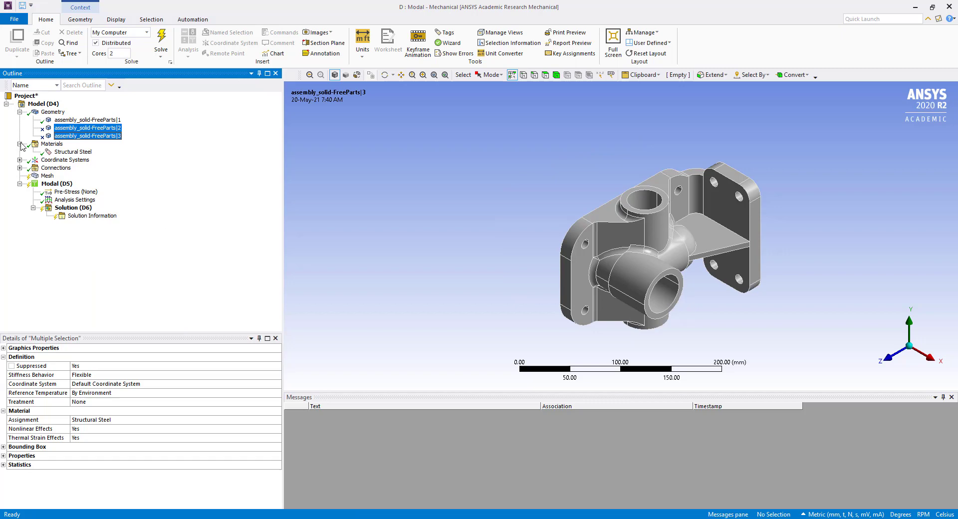
pyautogui.click(20, 143)
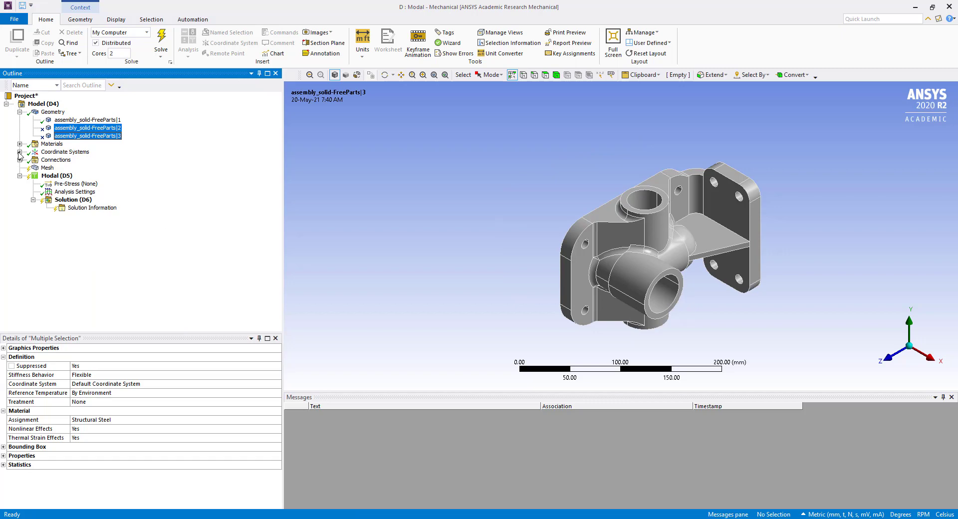
pyautogui.click(20, 152)
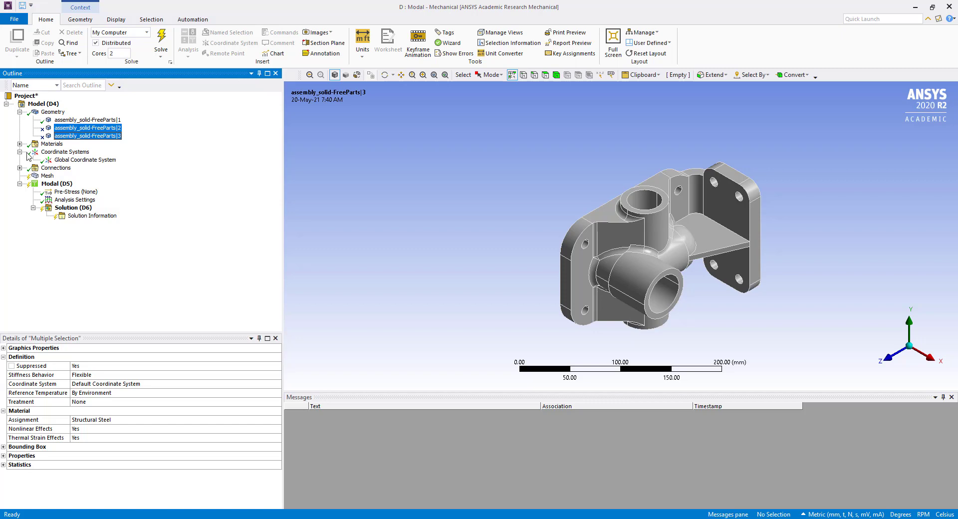
# Insert a coordinate system by global coordinates at origin X -76.064, Y 1.1569e-007, Z 104.9 mm
pyautogui.rightClick(83, 157)
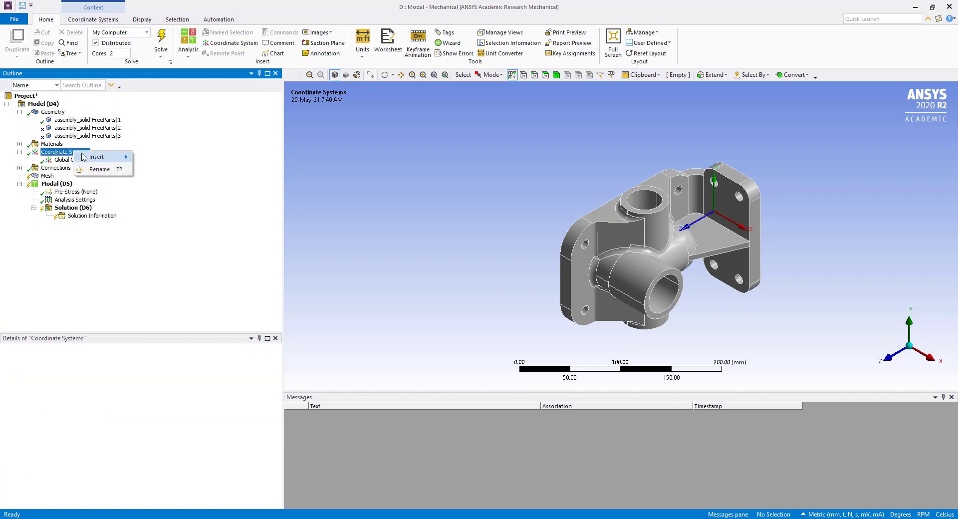
pyautogui.moveTo(84, 156)
pyautogui.click(159, 158)
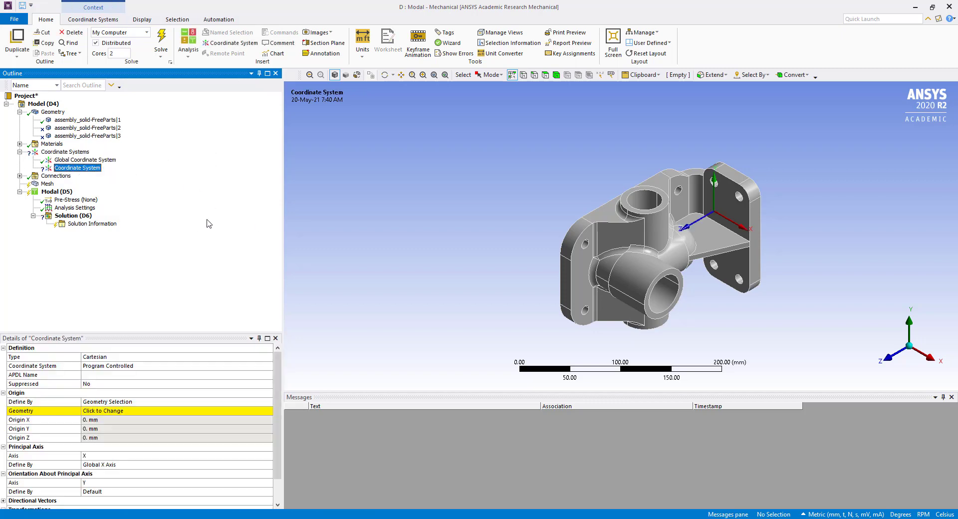
pyautogui.moveTo(329, 287); pyautogui.dragTo(506, 299, button='middle')
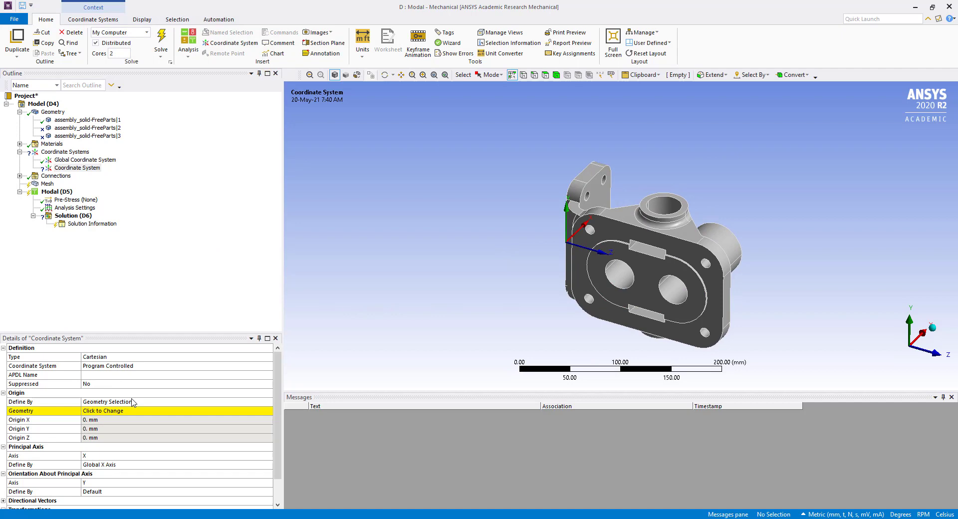
pyautogui.click(154, 400)
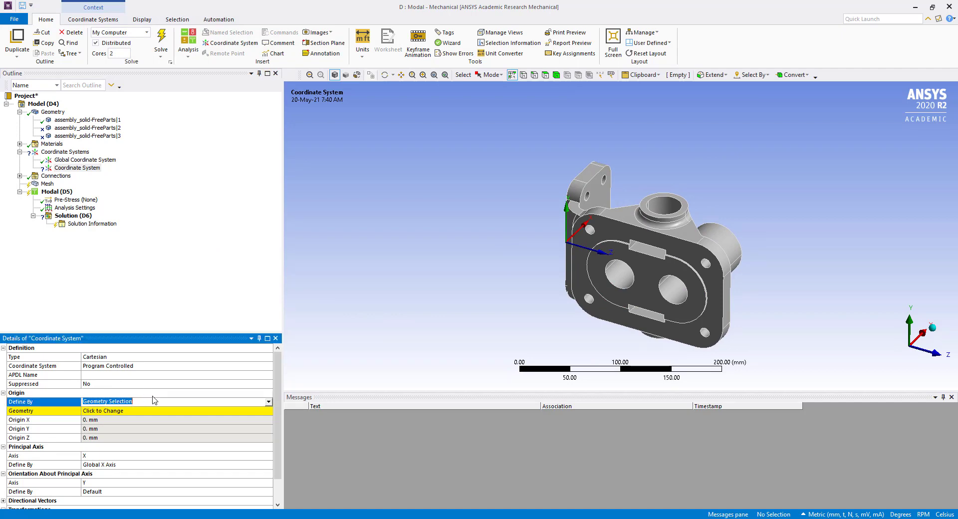
pyautogui.click(268, 402)
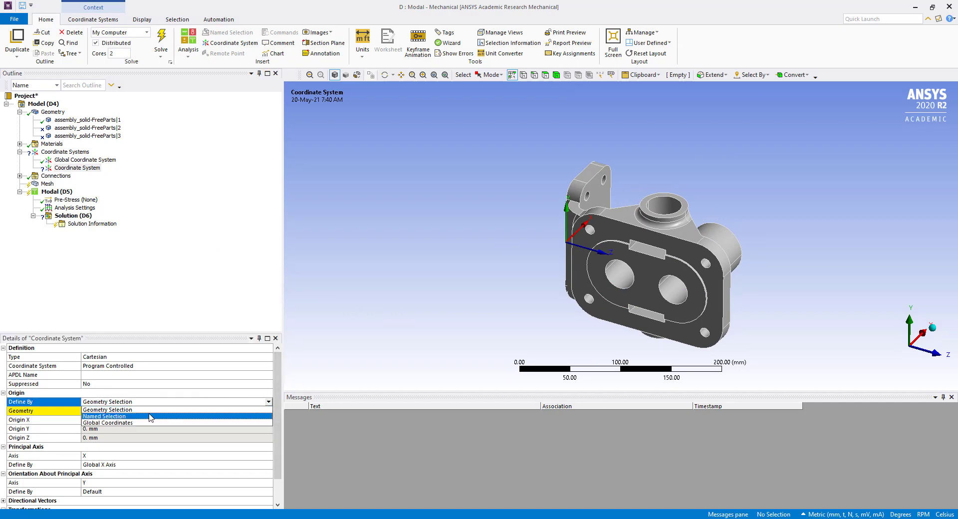
pyautogui.click(121, 422)
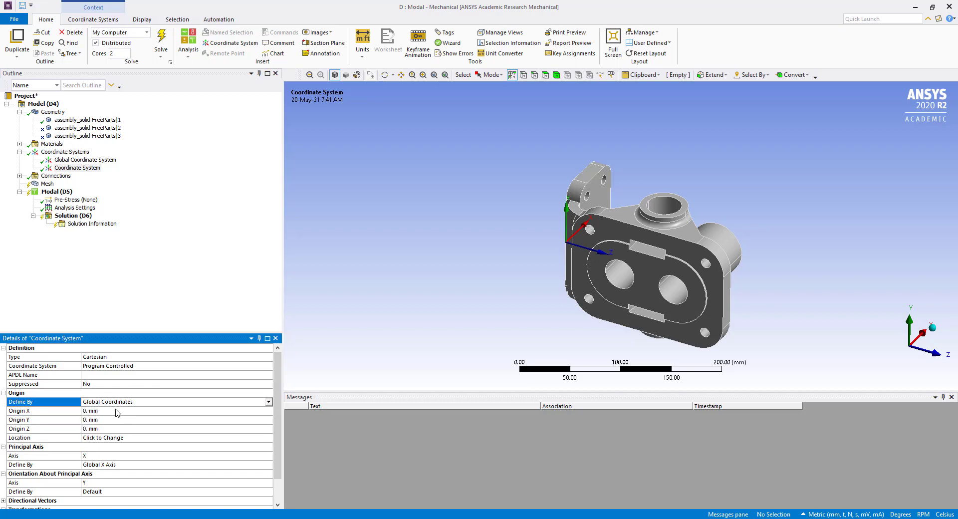
pyautogui.click(106, 412)
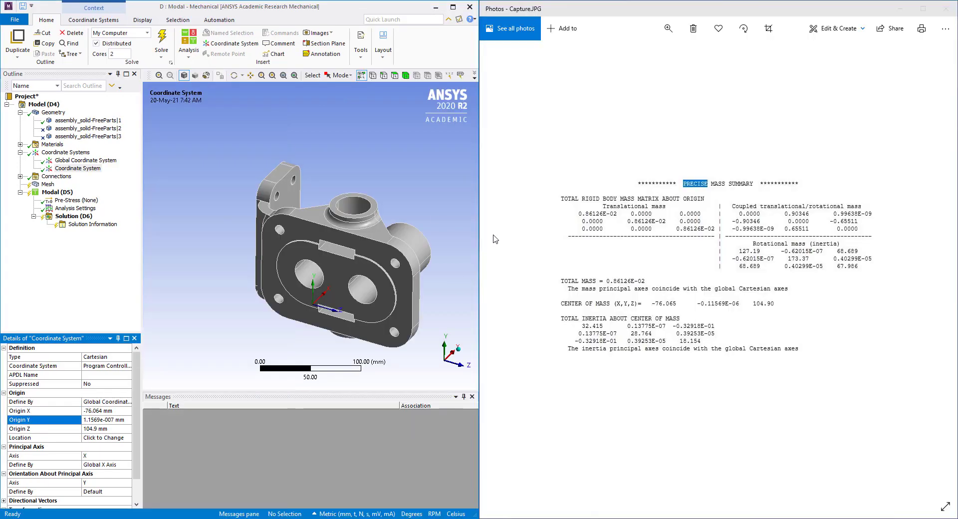
pyautogui.scroll(-1, 81, 414)
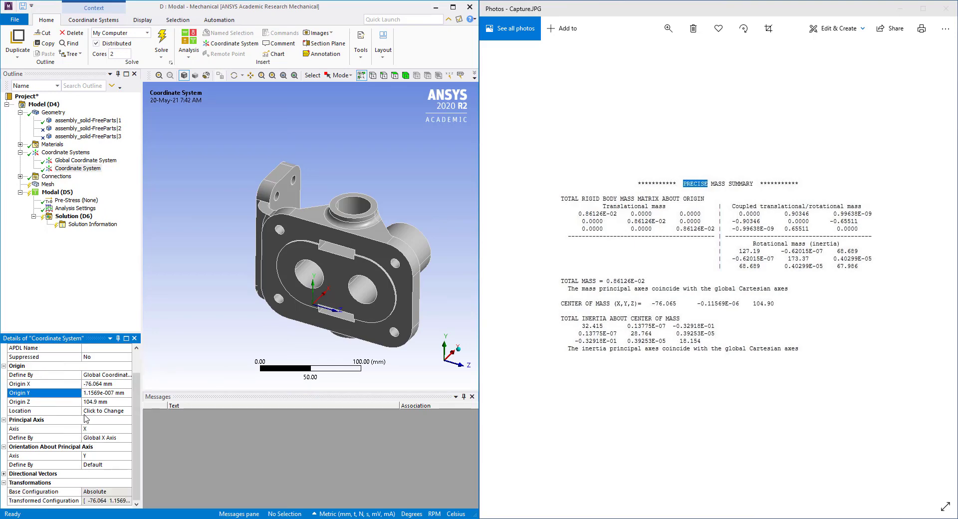
pyautogui.scroll(1, 88, 418)
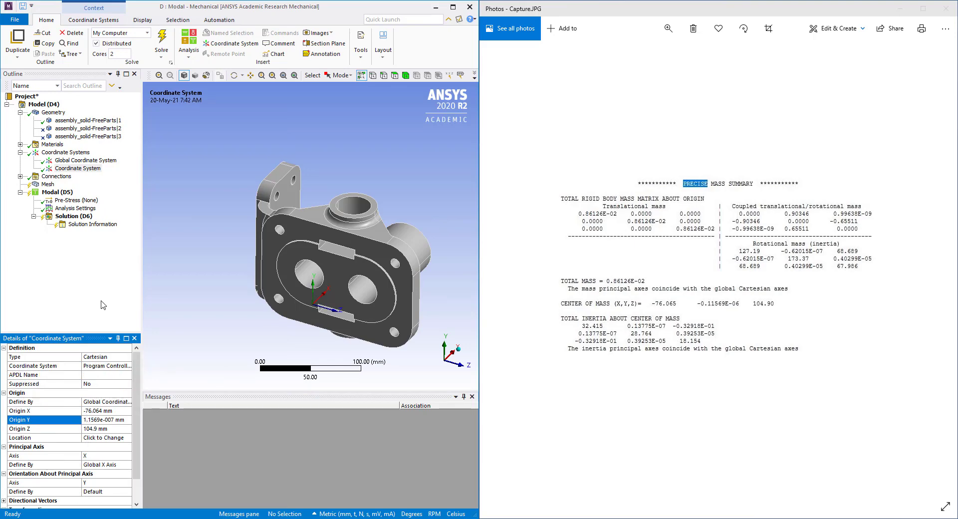
# Insert a point mass under Geometry scoped to the front flange face
pyautogui.click(51, 113)
pyautogui.rightClick(51, 113)
pyautogui.moveTo(100, 117)
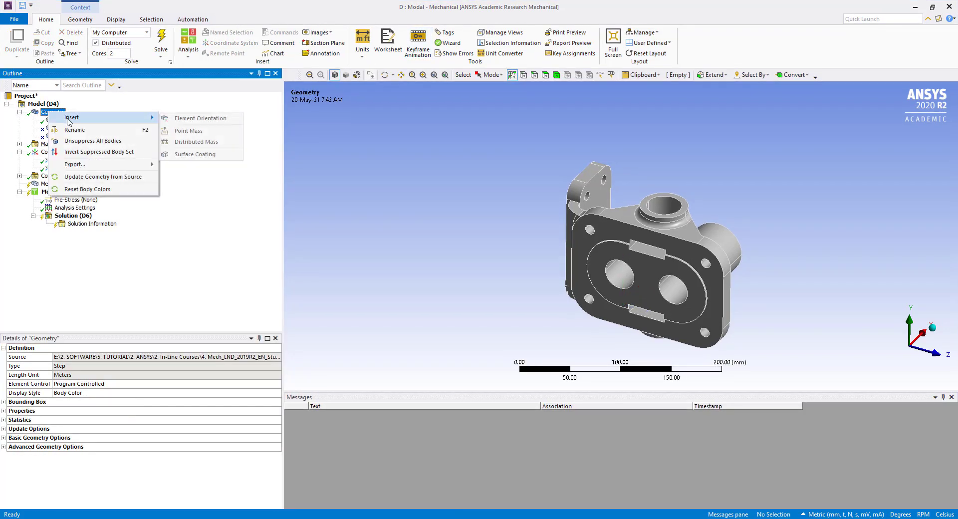
pyautogui.click(189, 131)
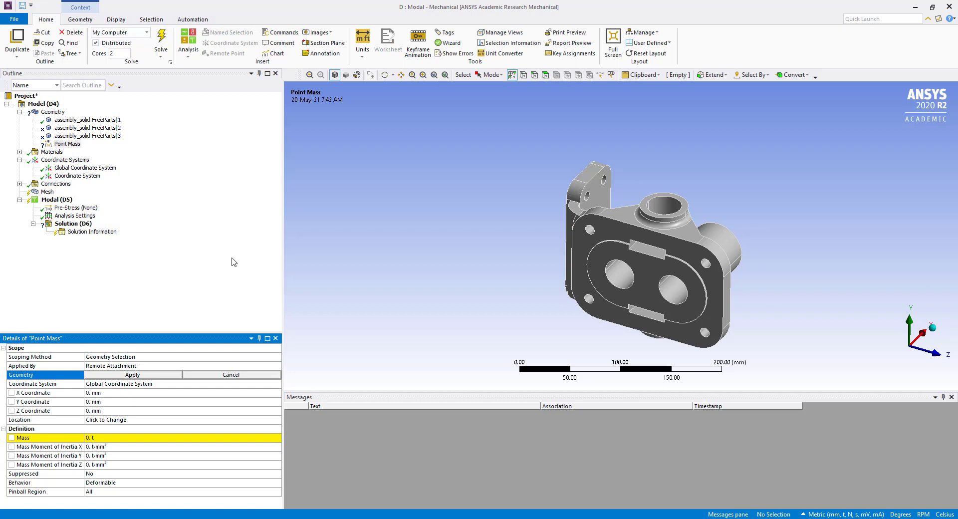
pyautogui.moveTo(285, 295); pyautogui.dragTo(184, 283)
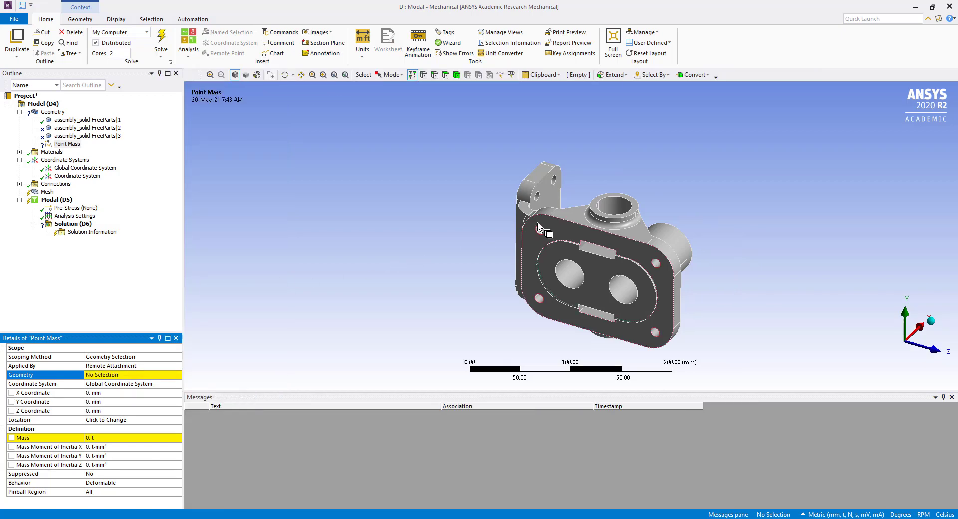
pyautogui.click(557, 228)
pyautogui.click(103, 374)
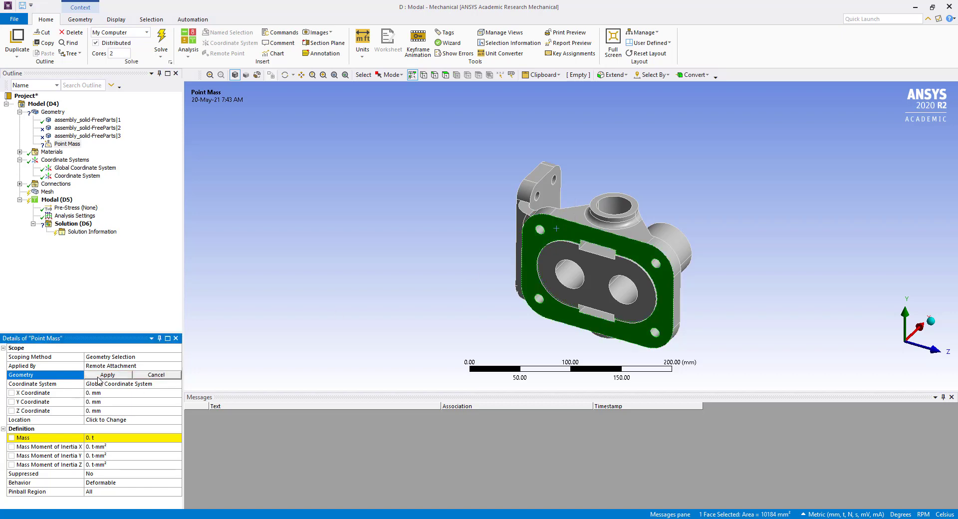
pyautogui.click(102, 375)
# Reference the point mass to the new coordinate system and set mass 8.612e-003 t
pyautogui.click(135, 384)
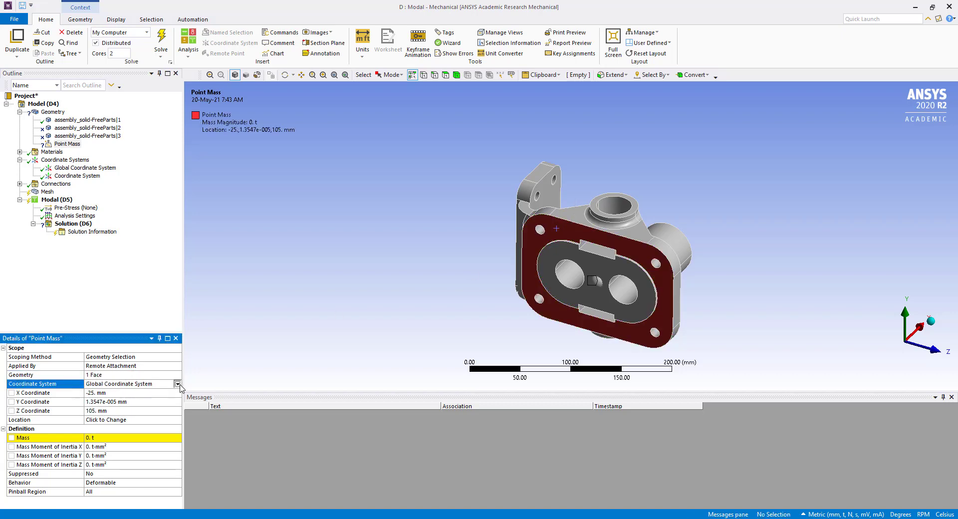
pyautogui.click(134, 383)
pyautogui.click(137, 402)
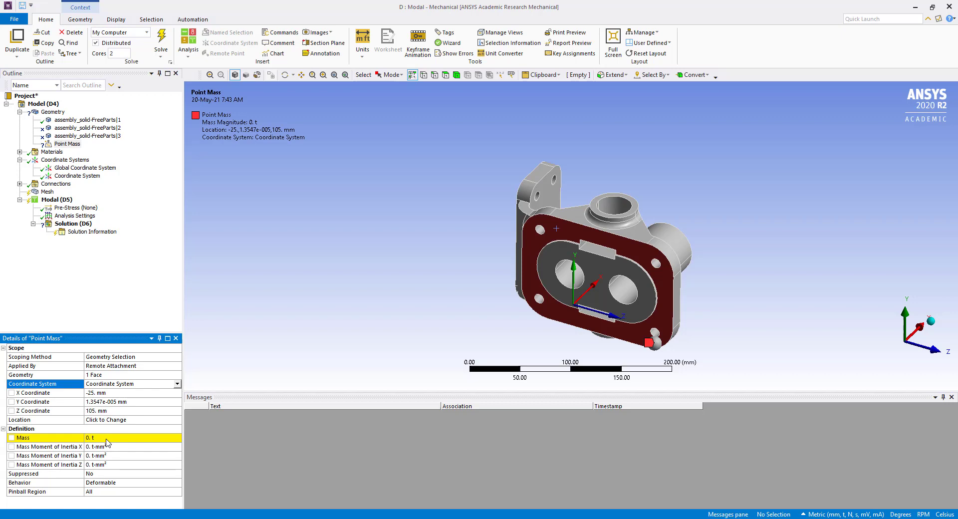
pyautogui.click(93, 437)
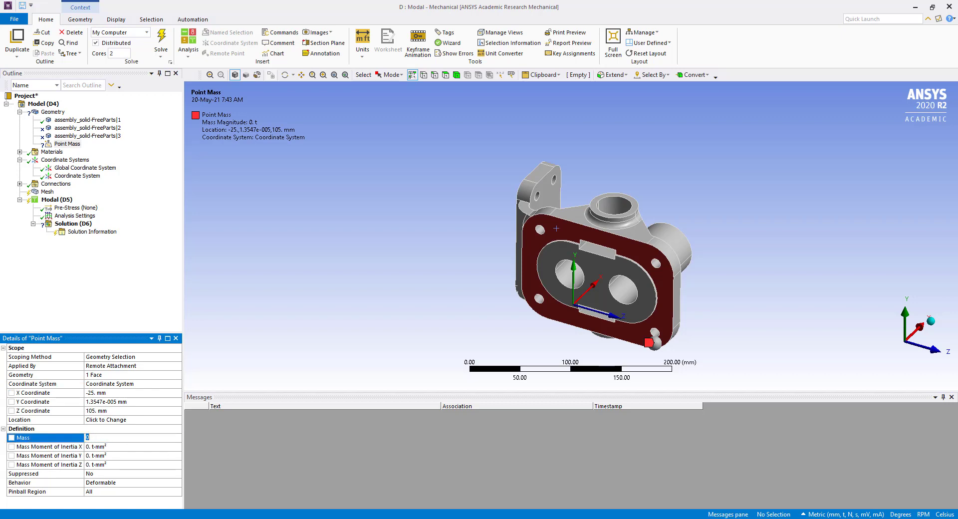
pyautogui.hotkey('alt', 'Tab')
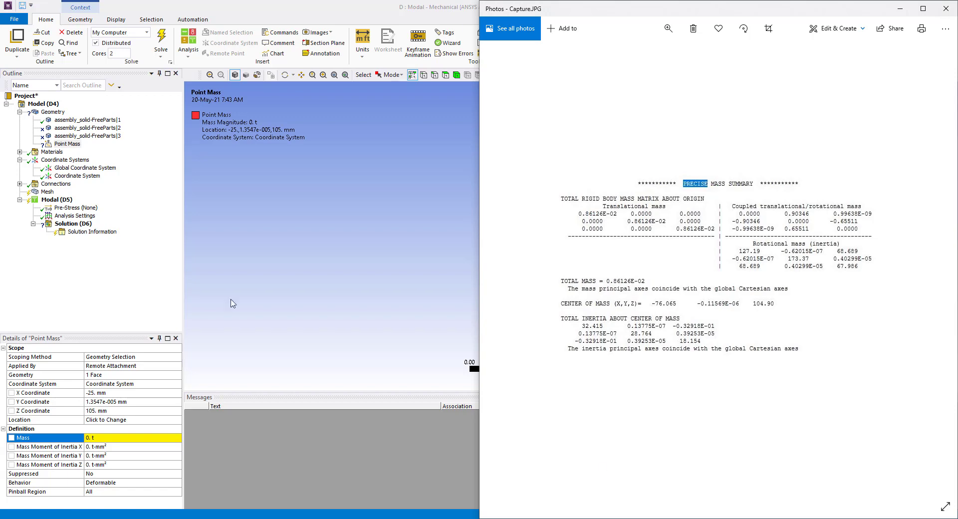
pyautogui.click(90, 437)
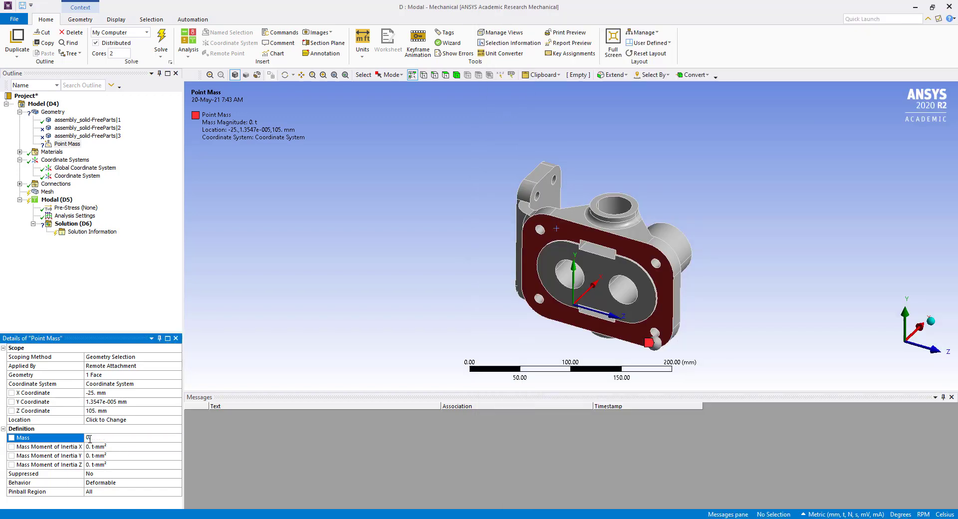
pyautogui.write('8612')
pyautogui.click(90, 438)
pyautogui.write('00')
pyautogui.press('Return')
# Set point mass inertias X 32.415, Y 27.764, Z 18.154 t·mm² and make it rigid
pyautogui.click(104, 447)
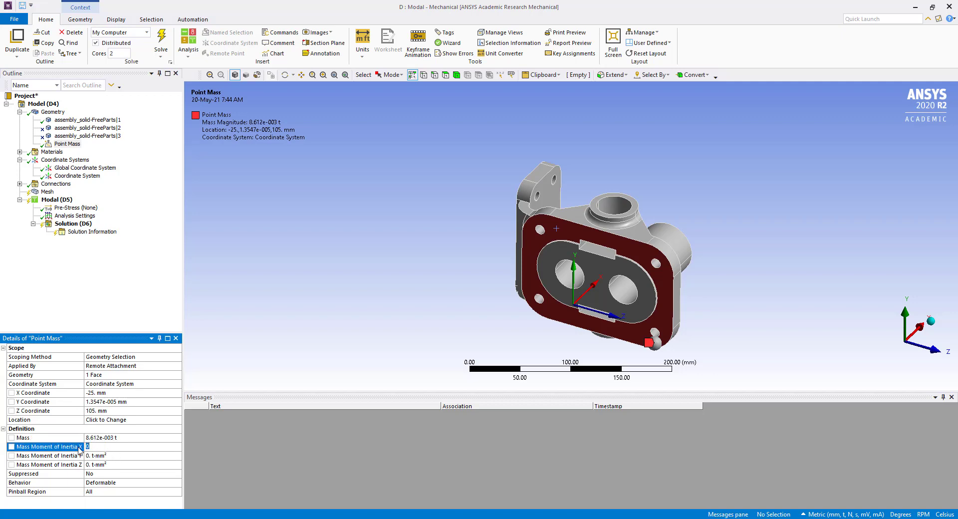
pyautogui.press('super+Down')
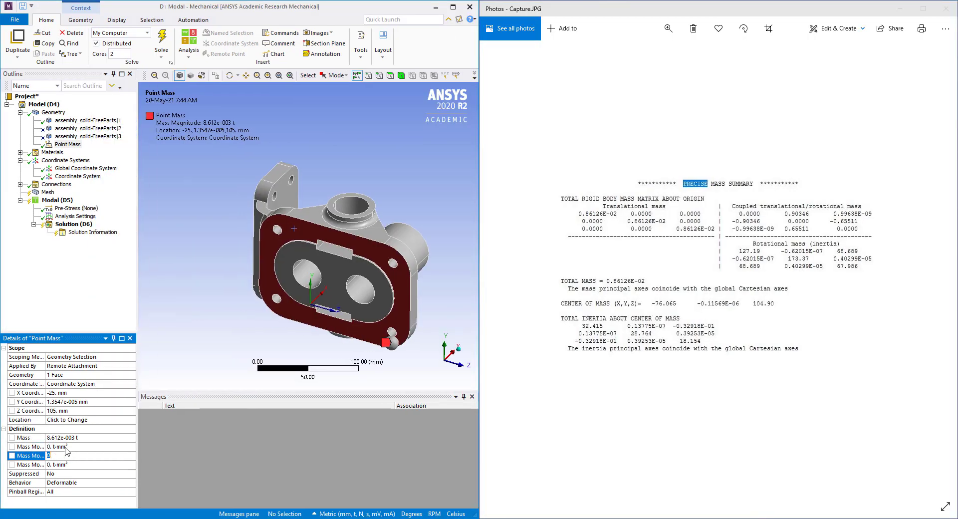
pyautogui.write('32.415')
pyautogui.press('Return')
pyautogui.click(109, 455)
pyautogui.write('2')
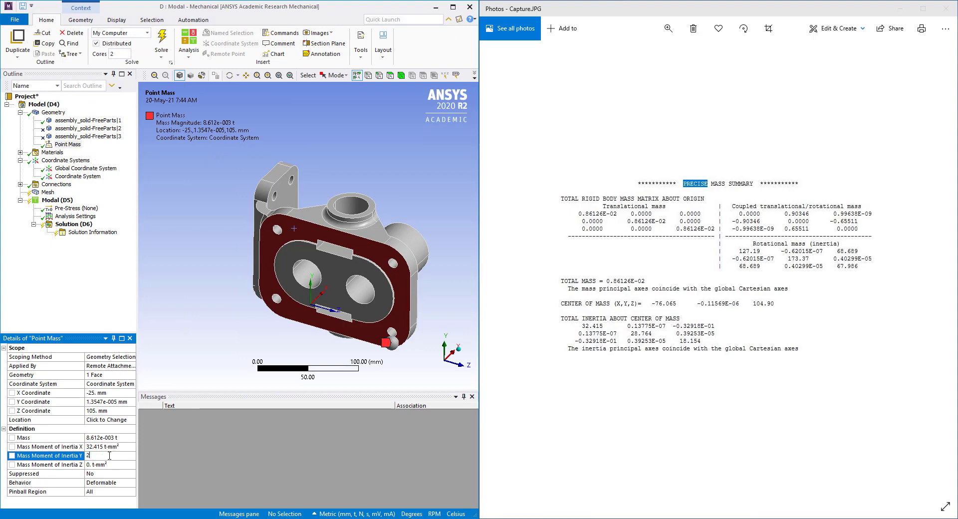
pyautogui.write('7.714')
pyautogui.press('BackSpace')
pyautogui.press('BackSpace')
pyautogui.write('64')
pyautogui.press('Return')
pyautogui.click(109, 465)
pyautogui.write('18.154')
pyautogui.press('Return')
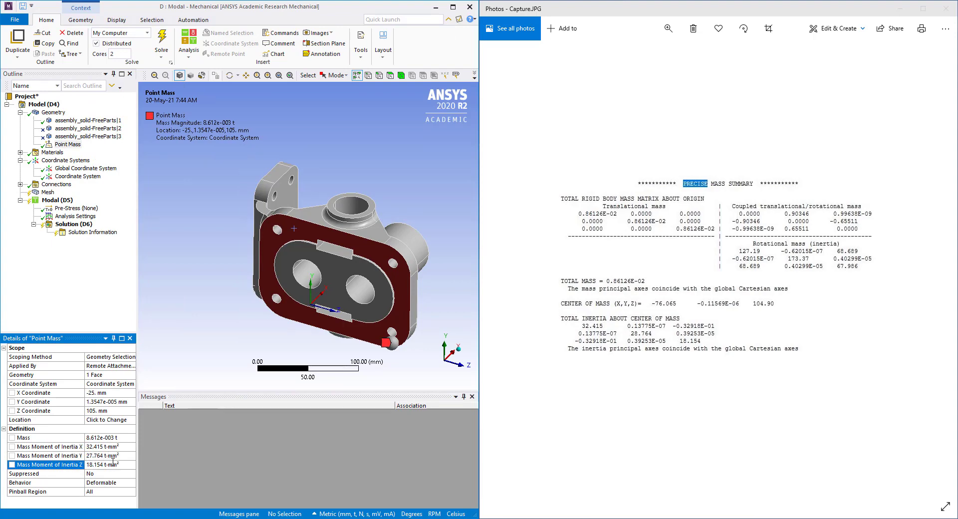
pyautogui.click(110, 482)
pyautogui.click(100, 490)
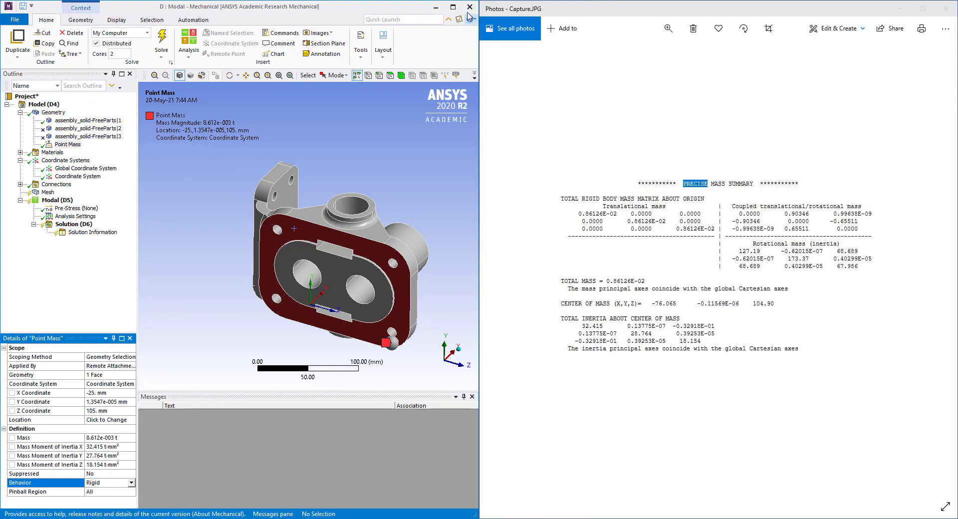
pyautogui.click(452, 8)
# Add a 5 mm body sizing applied to the whole part body
pyautogui.click(226, 251)
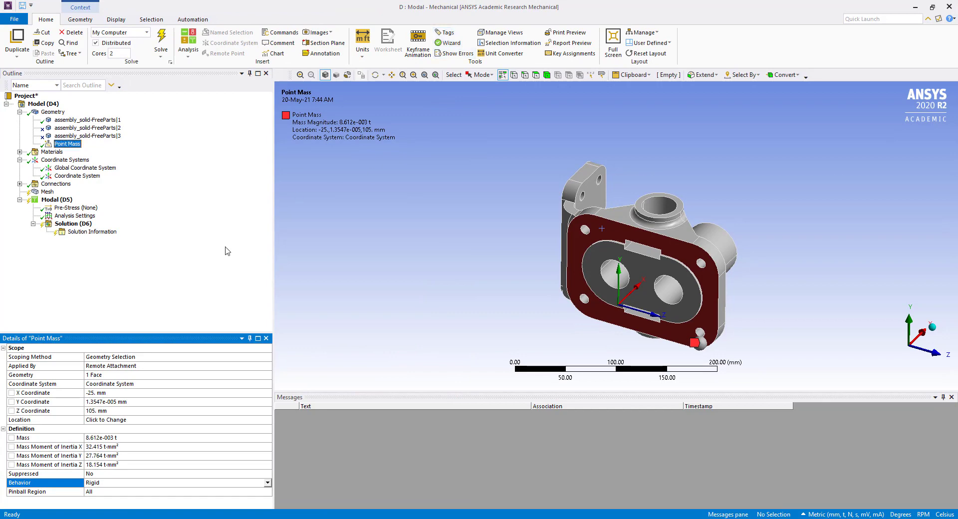
pyautogui.rightClick(49, 193)
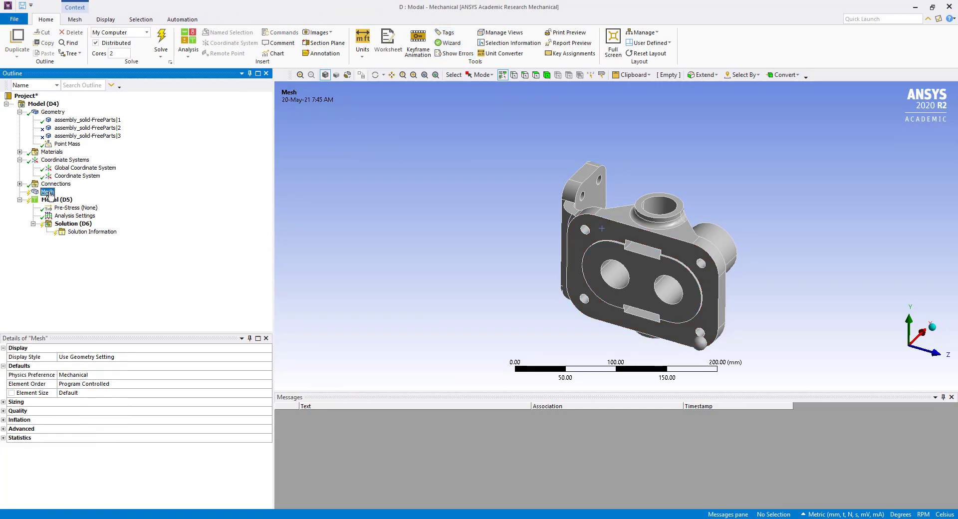
pyautogui.moveTo(100, 197)
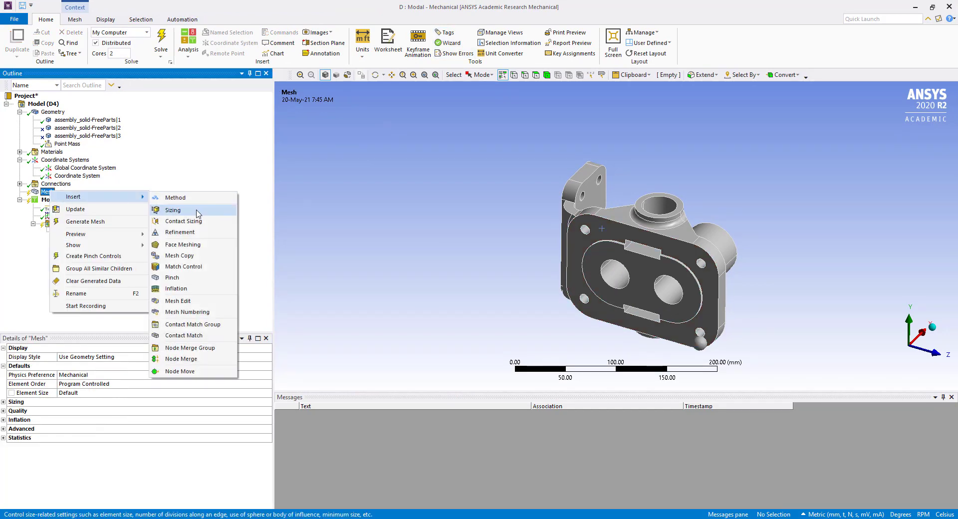
pyautogui.click(200, 212)
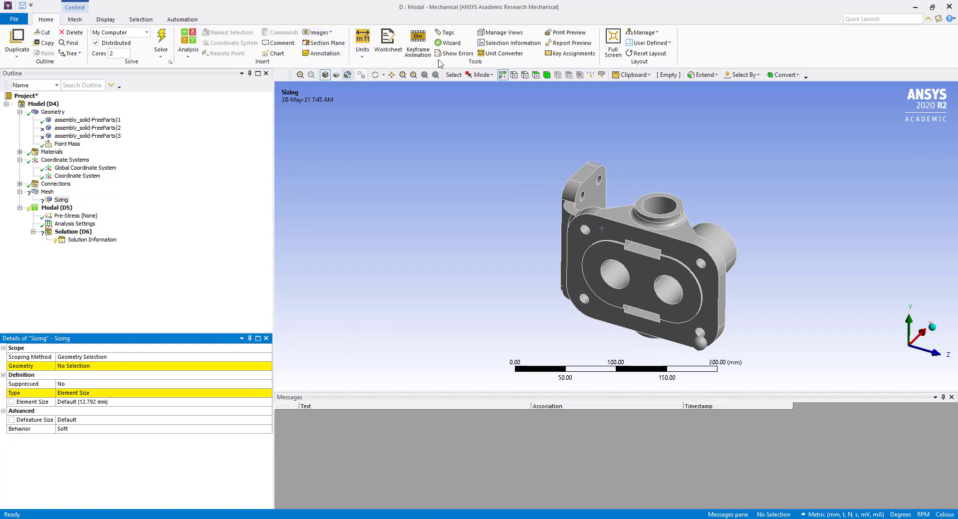
pyautogui.click(547, 75)
pyautogui.click(689, 269)
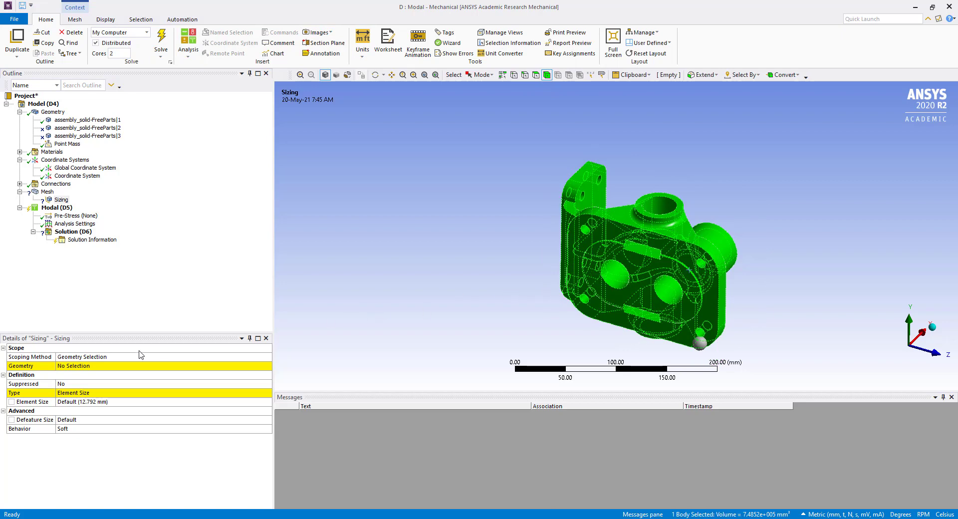
pyautogui.click(80, 365)
pyautogui.click(81, 366)
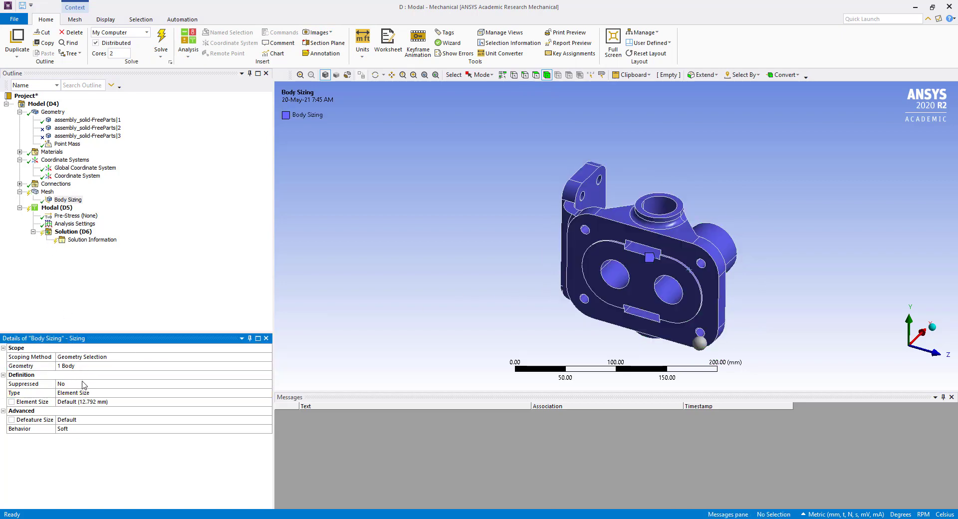
pyautogui.click(96, 401)
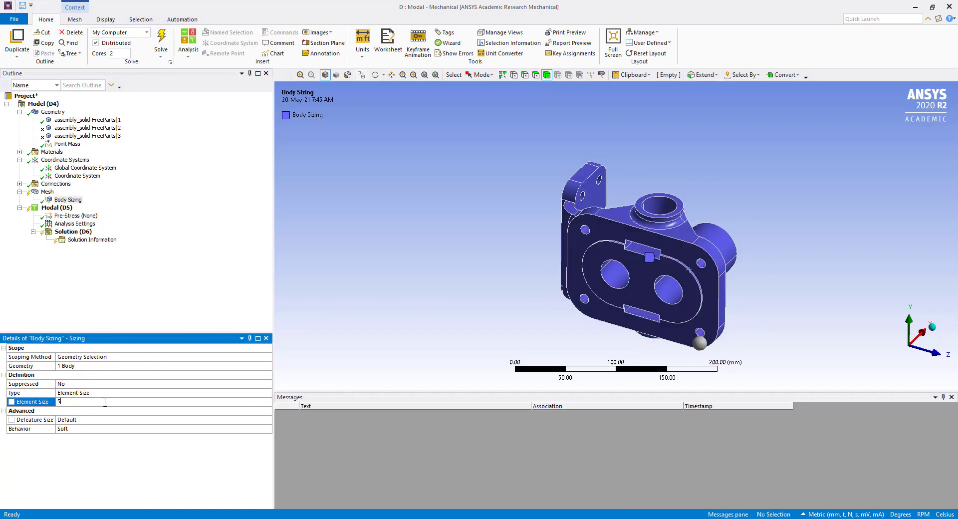
pyautogui.write('5')
pyautogui.press('Return')
pyautogui.click(141, 308)
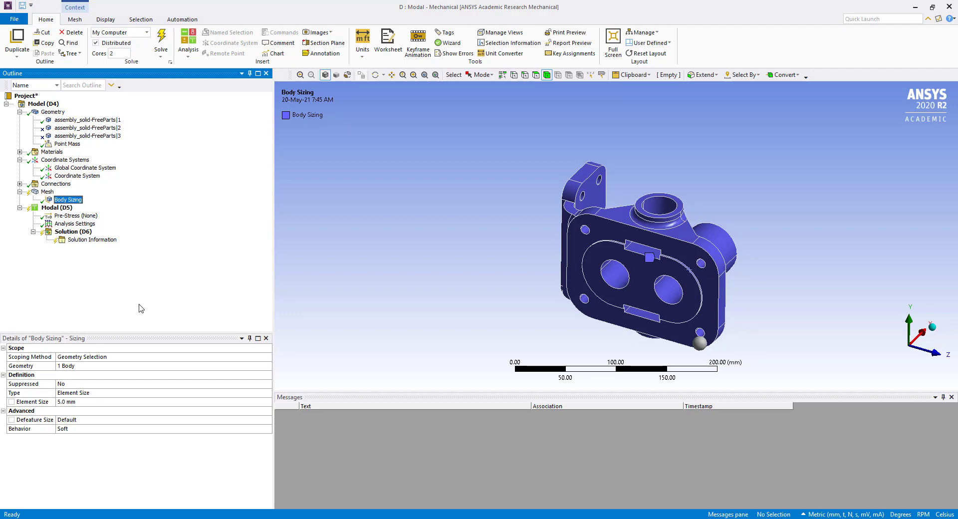
# Generate the mesh for the Simplified Model
pyautogui.rightClick(45, 192)
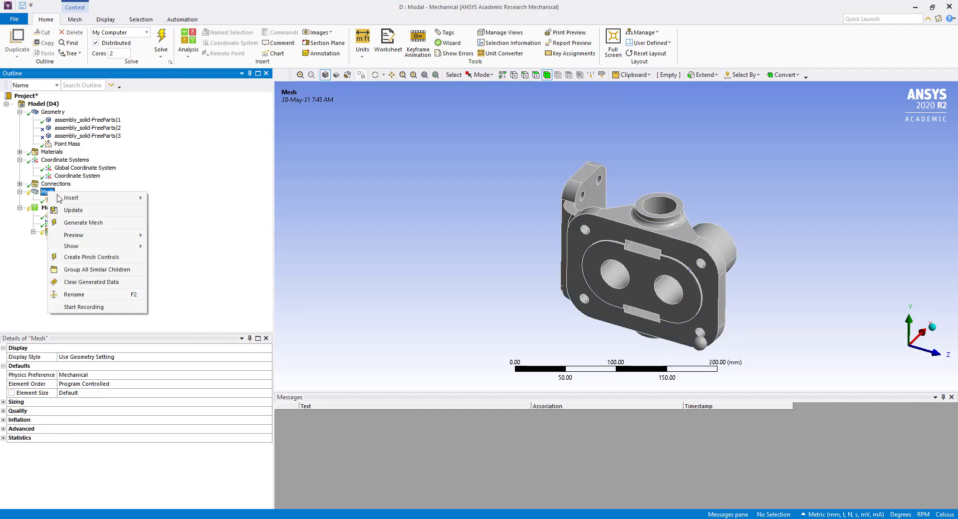
pyautogui.click(76, 222)
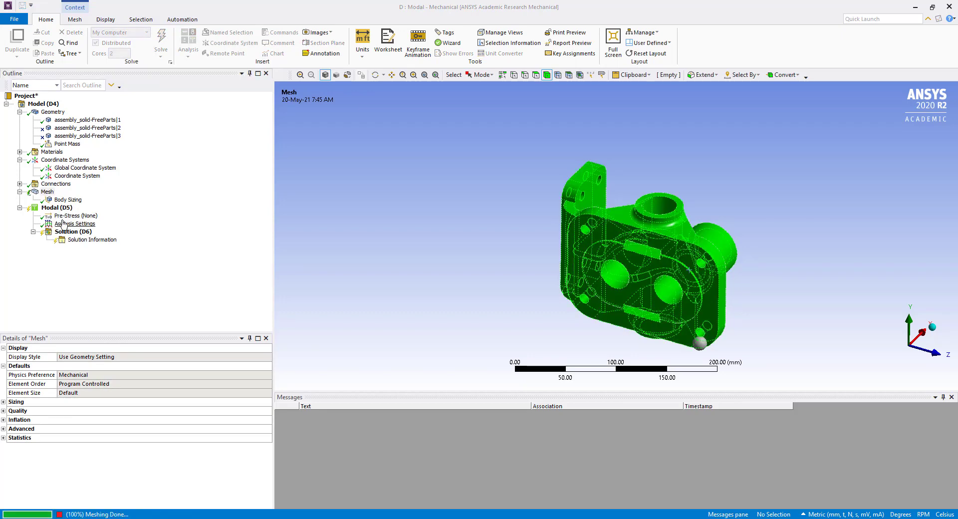
pyautogui.click(56, 207)
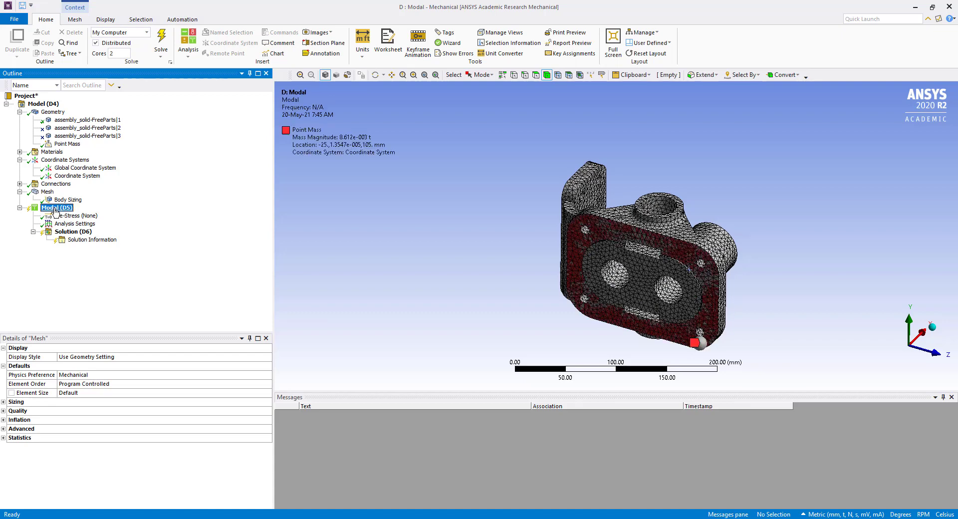
# Insert a frictionless support and pick the mounting plate face
pyautogui.rightClick(55, 209)
pyautogui.moveTo(86, 218)
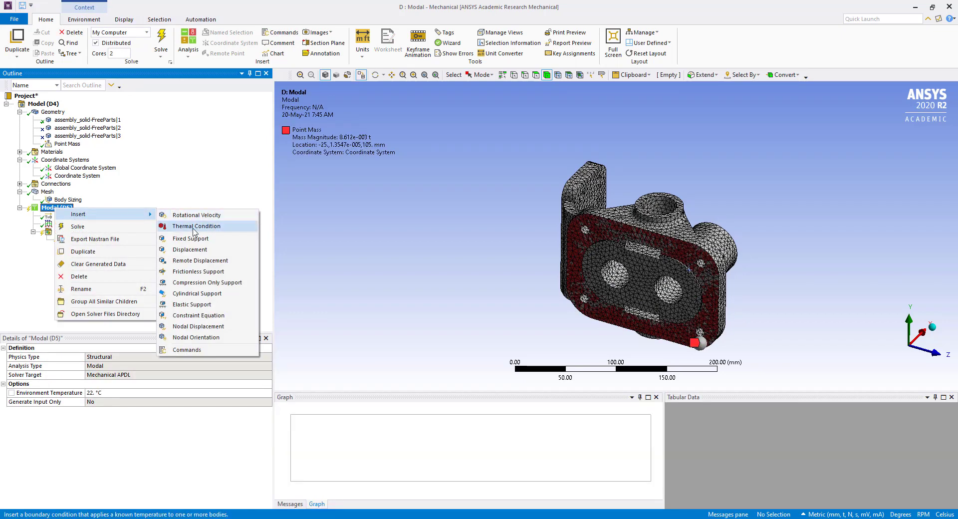
pyautogui.click(198, 271)
pyautogui.moveTo(449, 294); pyautogui.dragTo(691, 282, button='middle')
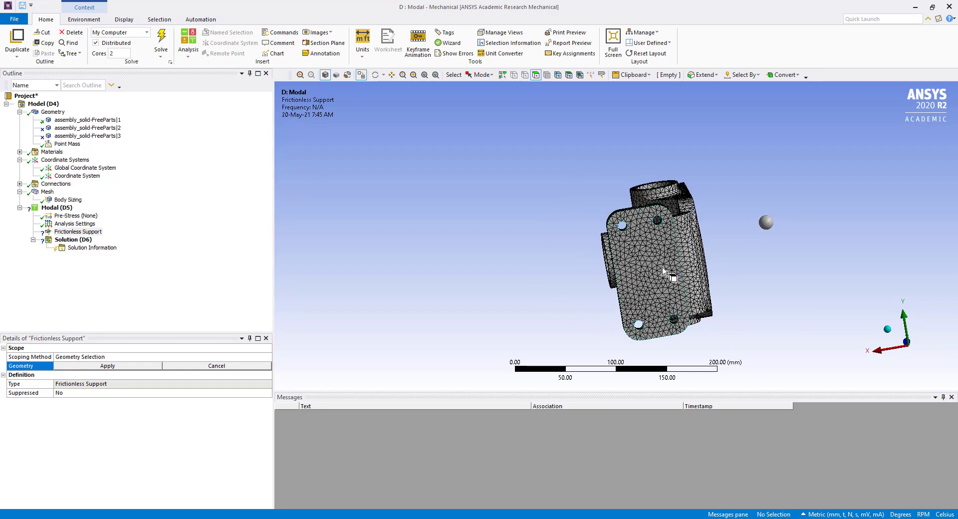
pyautogui.click(664, 237)
# Add the four bolt-hole faces and large plate face, scoping the support to nine faces
pyautogui.scroll(3, 664, 237)
pyautogui.moveTo(664, 237); pyautogui.dragTo(625, 228, button='middle')
pyautogui.click(625, 226)
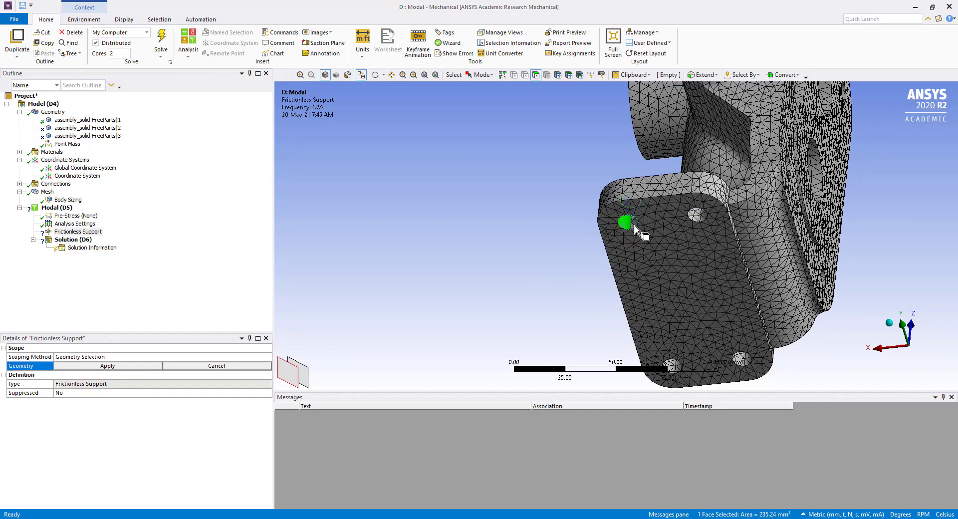
pyautogui.keyDown('ctrl'); pyautogui.click(701, 217); pyautogui.keyUp('ctrl')
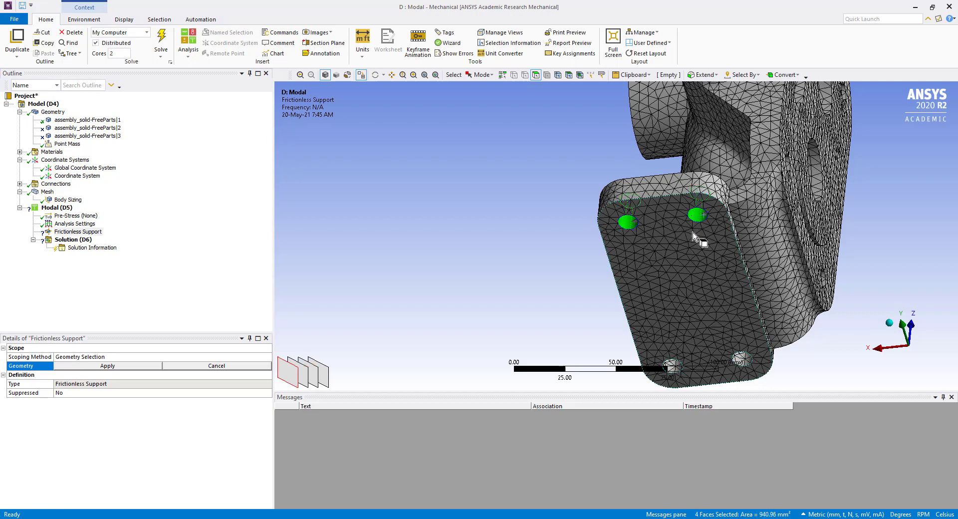
pyautogui.keyDown('ctrl'); pyautogui.click(671, 369); pyautogui.keyUp('ctrl')
pyautogui.keyDown('ctrl'); pyautogui.click(672, 369); pyautogui.keyUp('ctrl')
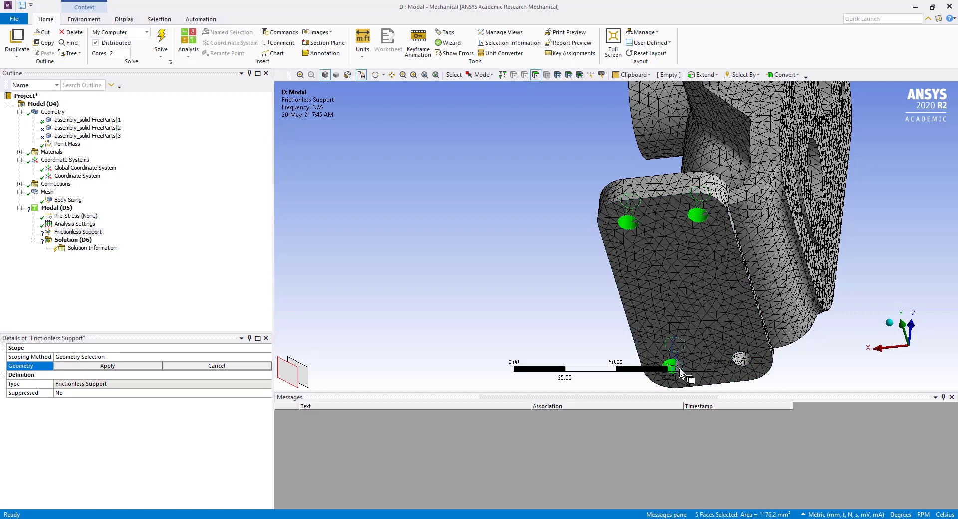
pyautogui.keyDown('ctrl'); pyautogui.click(740, 358); pyautogui.keyUp('ctrl')
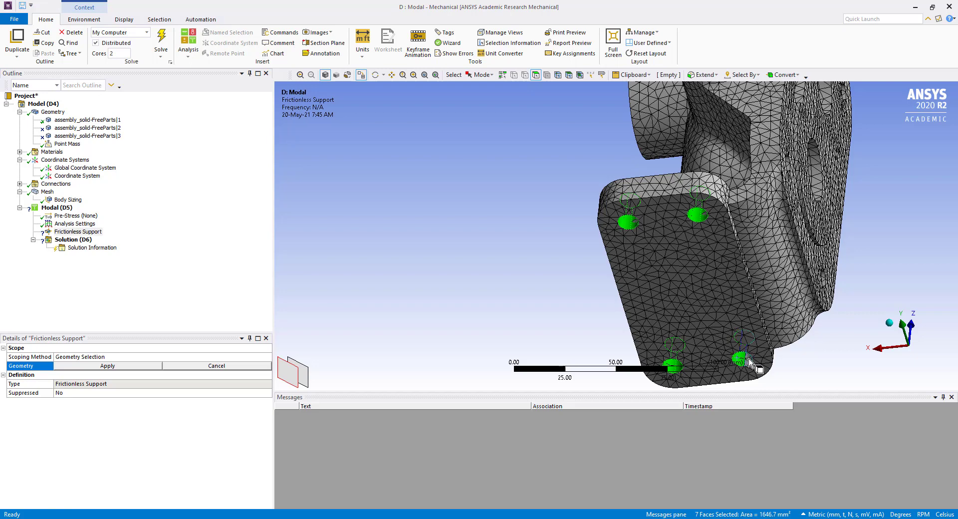
pyautogui.keyDown('ctrl'); pyautogui.click(710, 313); pyautogui.keyUp('ctrl')
pyautogui.click(125, 365)
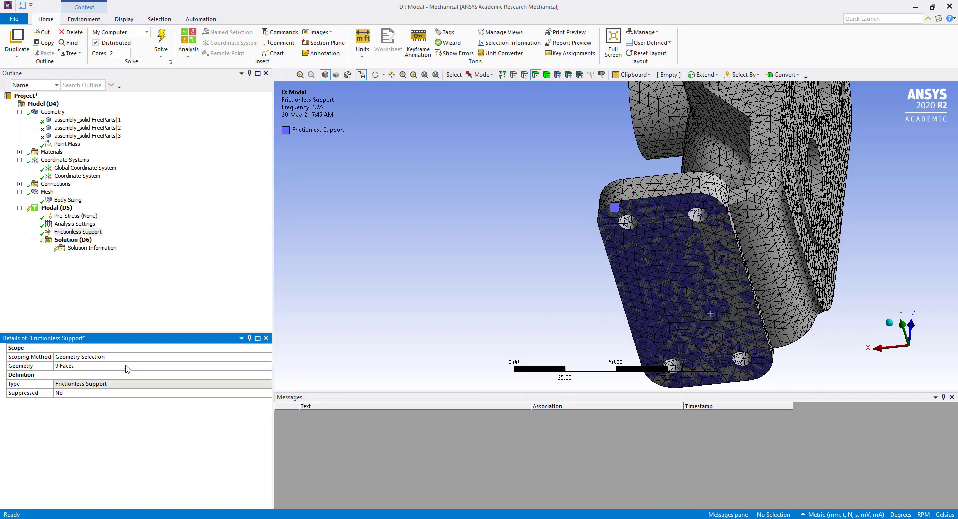
pyautogui.click(82, 177)
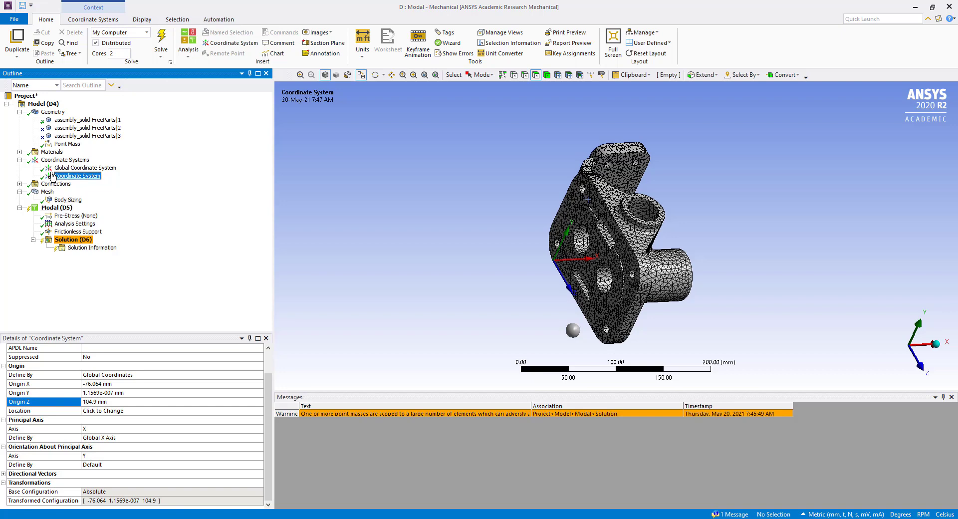
# Set the point mass X coordinate to 0
pyautogui.click(69, 144)
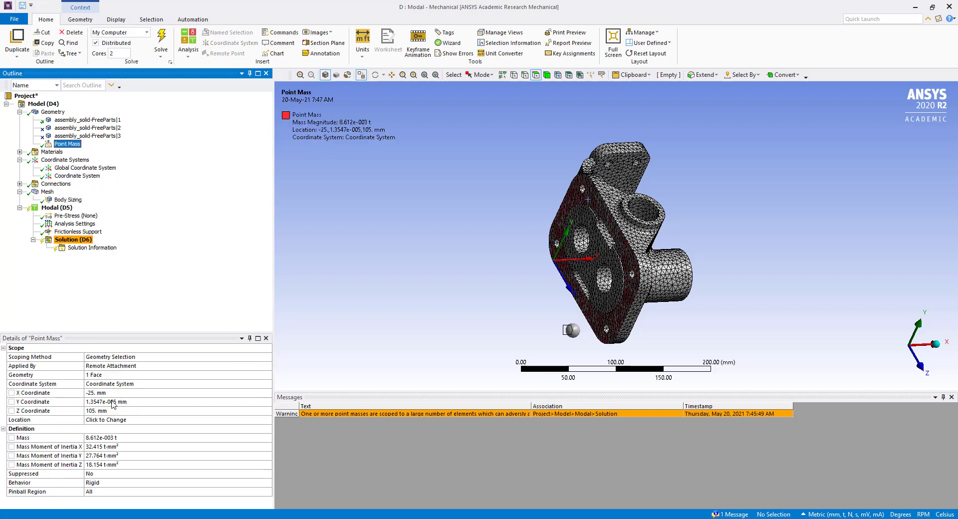
pyautogui.click(128, 392)
pyautogui.moveTo(128, 393); pyautogui.dragTo(50, 399)
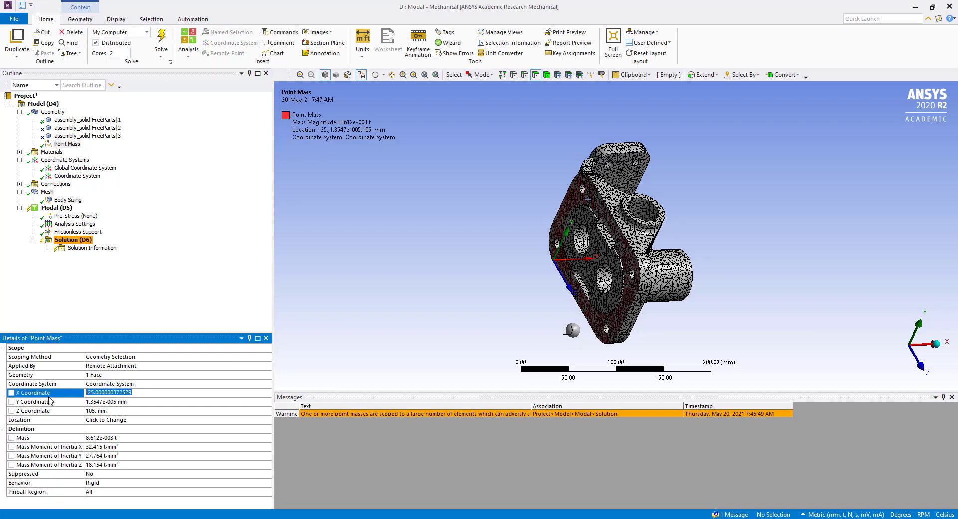
pyautogui.write('0')
pyautogui.press('Return')
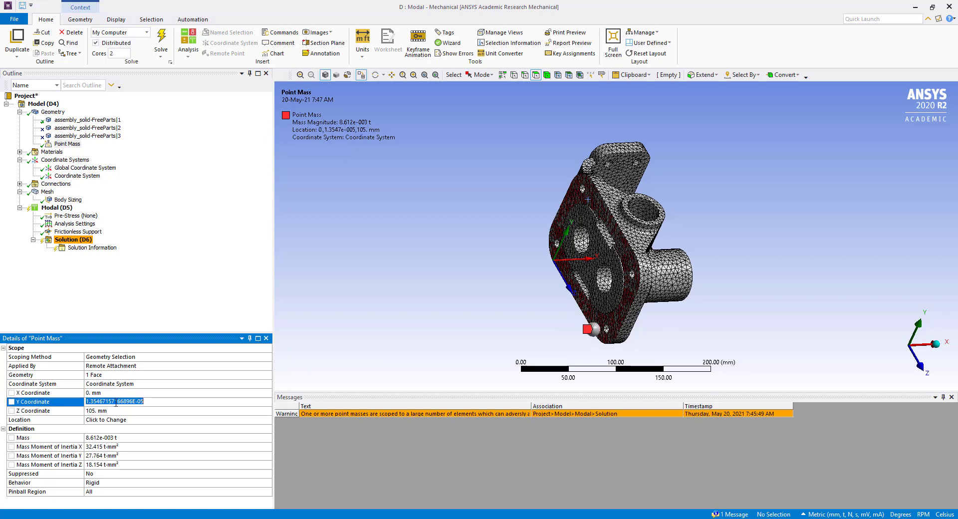
# Set the point mass Y and Z coordinates to 0
pyautogui.click(149, 402)
pyautogui.moveTo(149, 402); pyautogui.dragTo(65, 406)
pyautogui.press('Return')
pyautogui.doubleClick(106, 411)
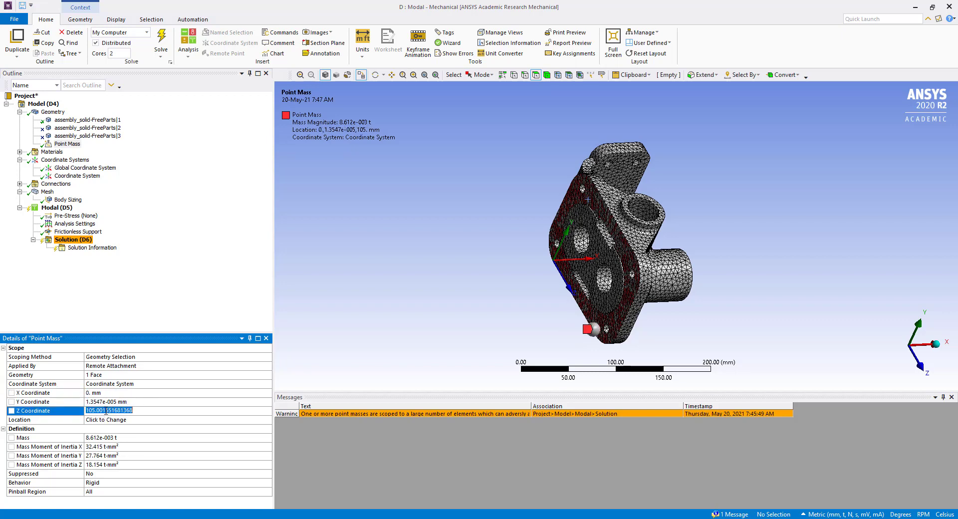
pyautogui.press('Return')
pyautogui.click(105, 402)
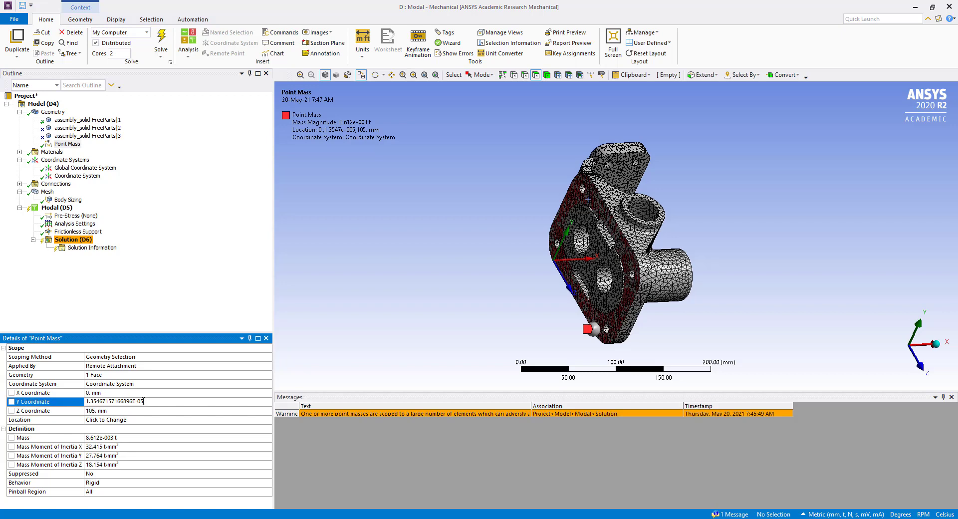
pyautogui.moveTo(145, 401); pyautogui.dragTo(64, 403)
pyautogui.write('0')
pyautogui.press('Return')
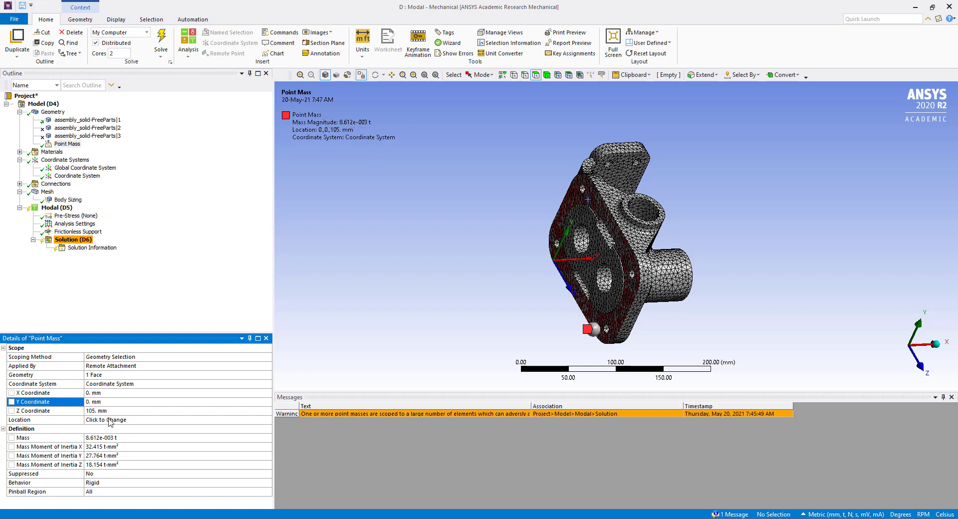
pyautogui.doubleClick(112, 411)
pyautogui.moveTo(151, 412); pyautogui.dragTo(69, 412)
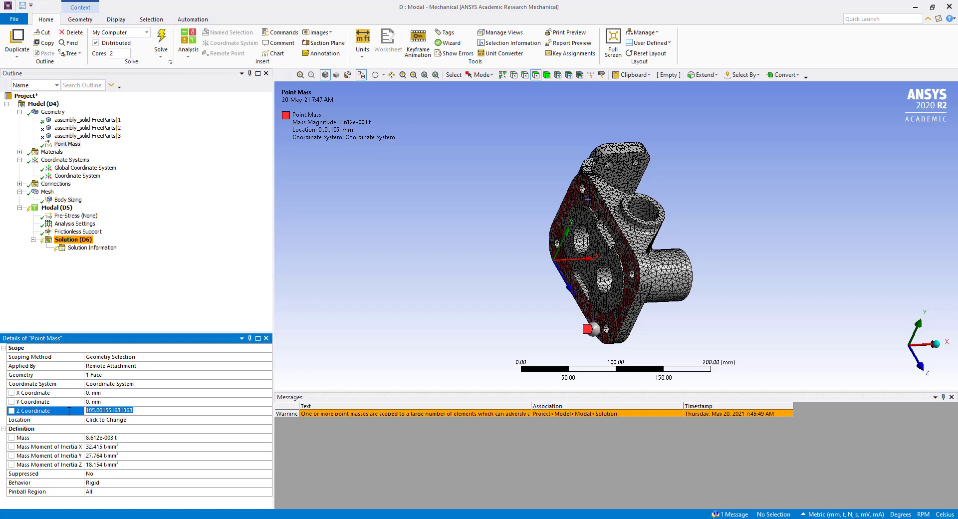
pyautogui.write('0')
pyautogui.press('Return')
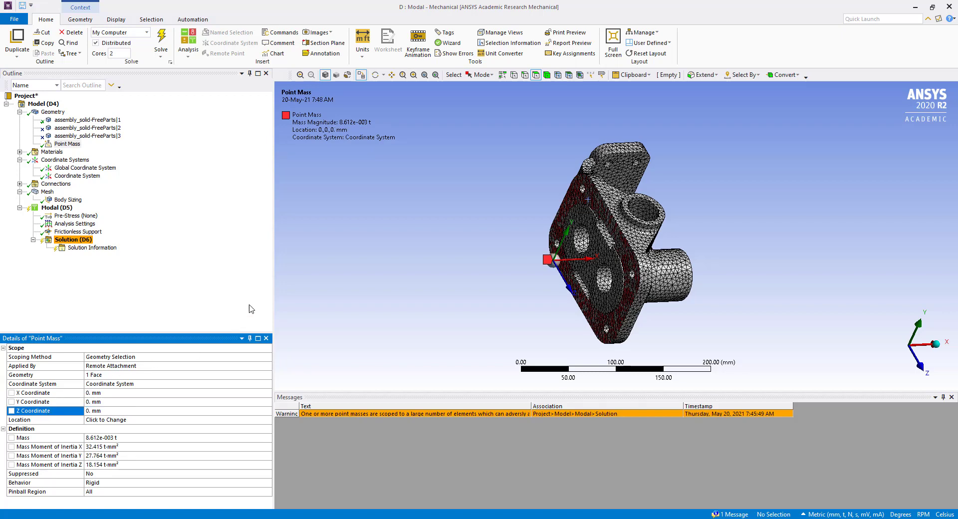
pyautogui.click(250, 286)
# Solve the Modal (D5) analysis of the simplified model
pyautogui.click(56, 208)
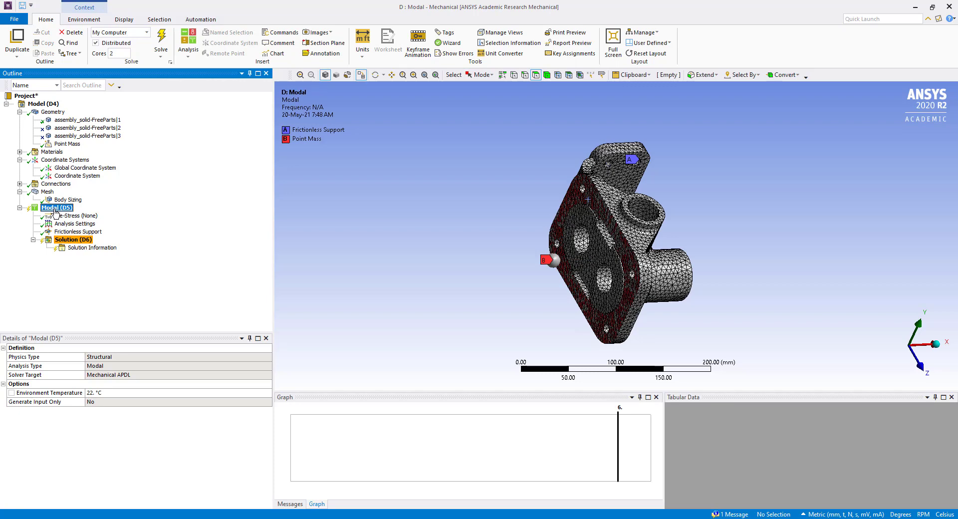
pyautogui.rightClick(56, 212)
pyautogui.click(89, 226)
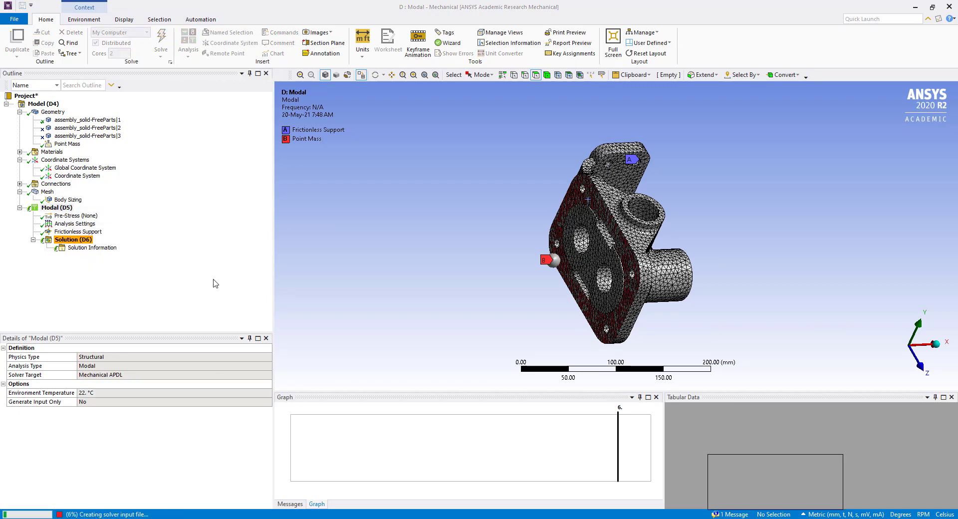
# Compare the six solved frequencies, 386.94 to 3584 Hz, with the global model's values in 02.xls
pyautogui.click(75, 240)
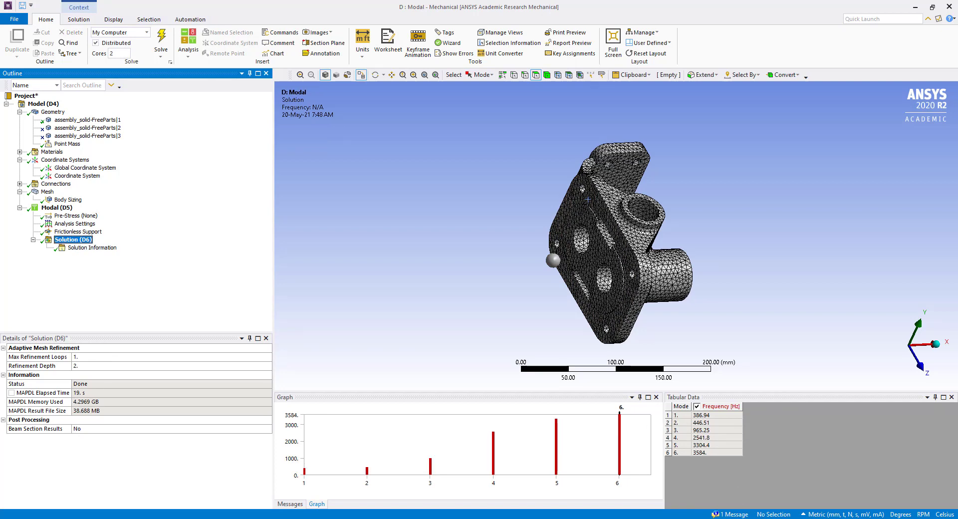
pyautogui.hotkey('alt', 'Tab')
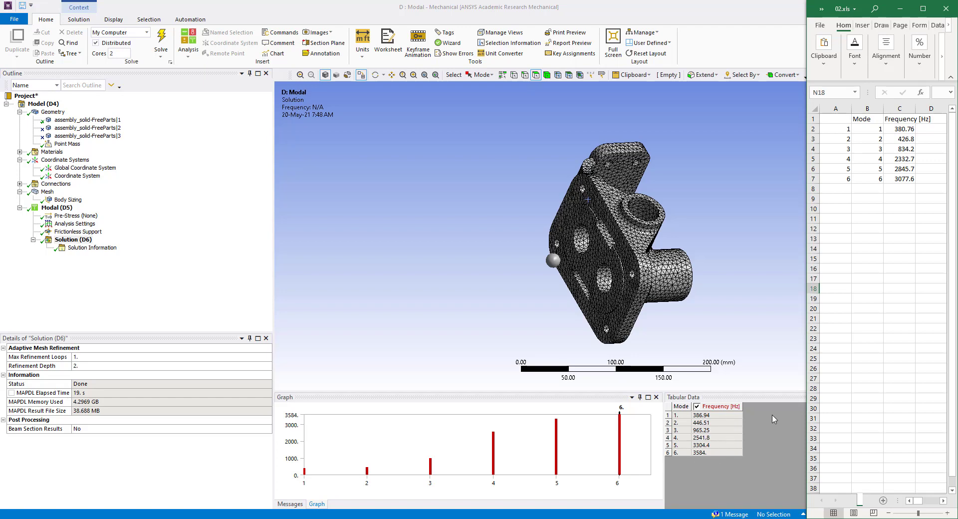
pyautogui.click(362, 258)
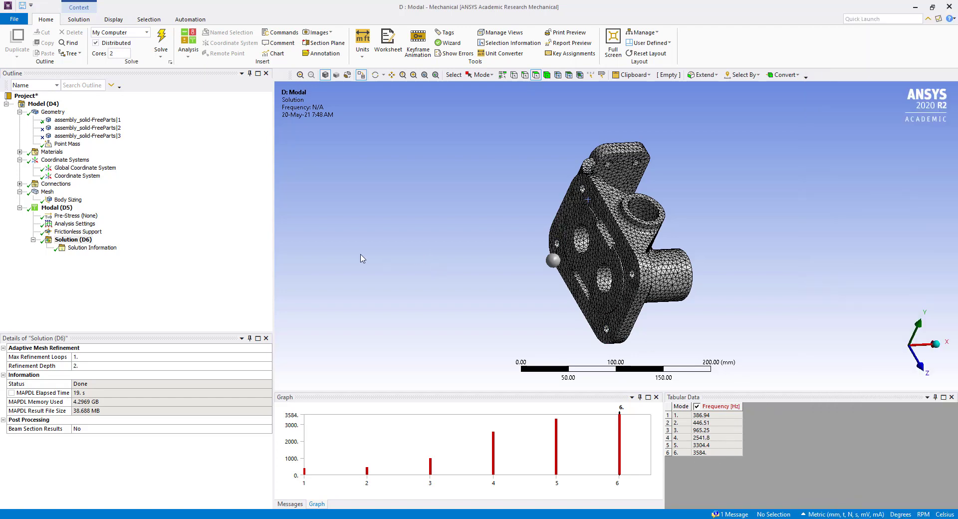